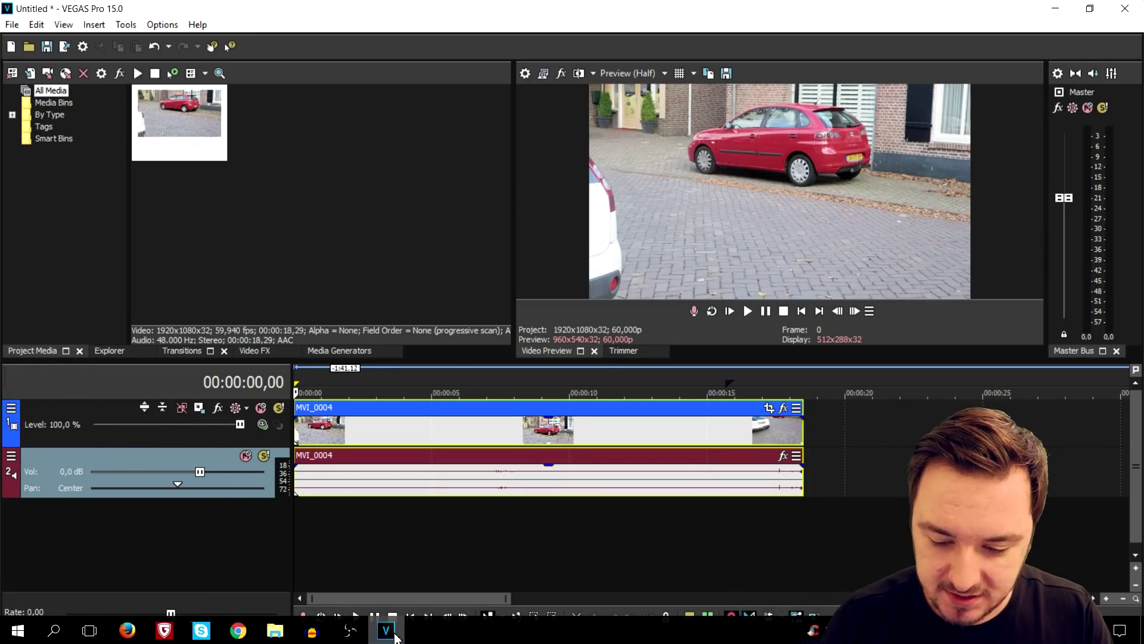
Step: Scrub the car clip to 00:00:09,50, where the red car fills the preview
left_click(380, 443)
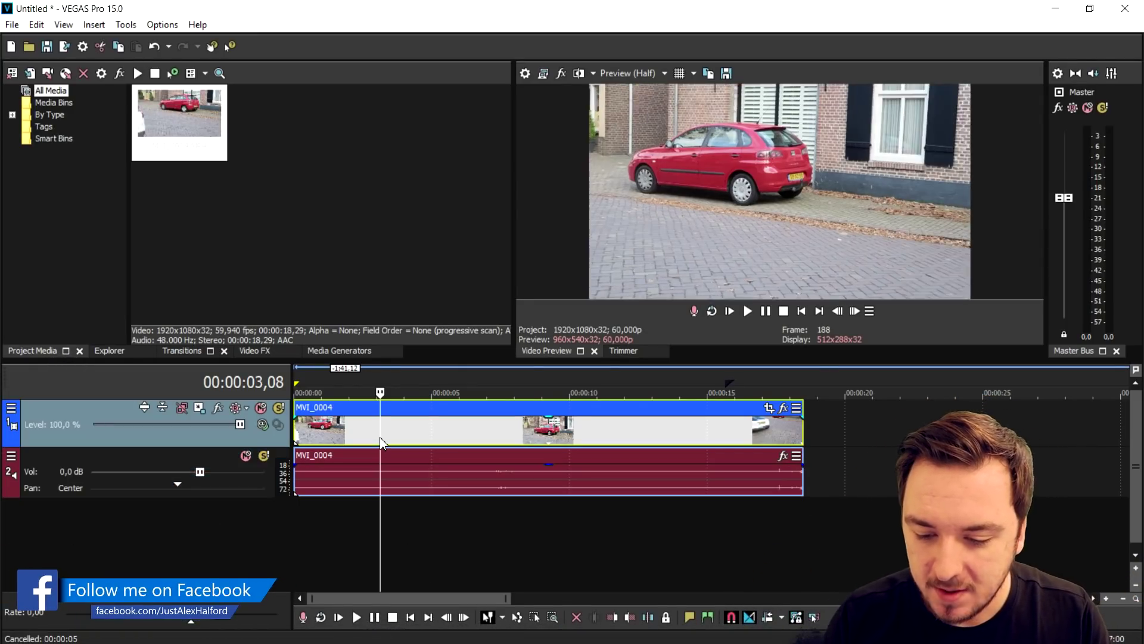
left_click(381, 470)
left_click(463, 442)
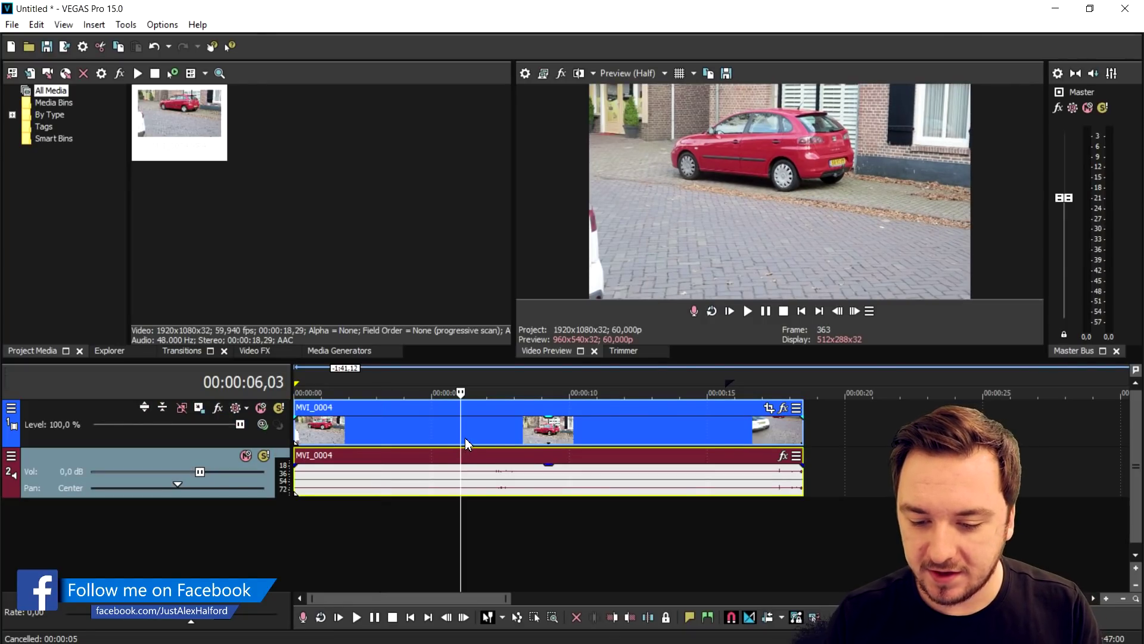
left_click(516, 423)
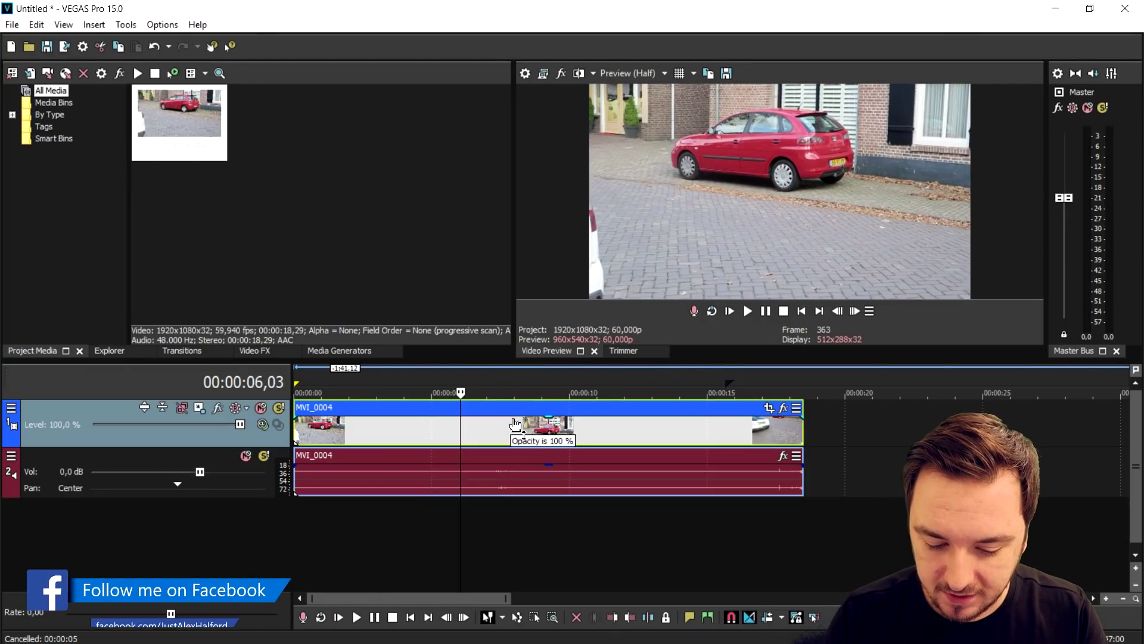
left_click(565, 424)
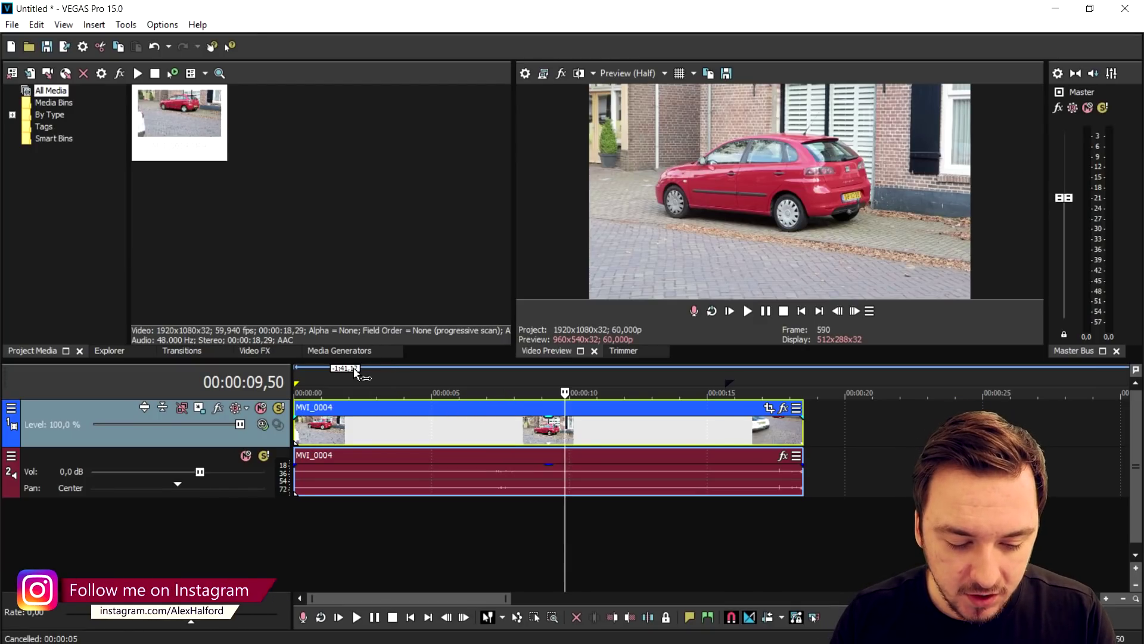
Step: Apply the (Default) Color Corrector (Secondary) preset from Video FX to the MVI_0004 car event
left_click(242, 353)
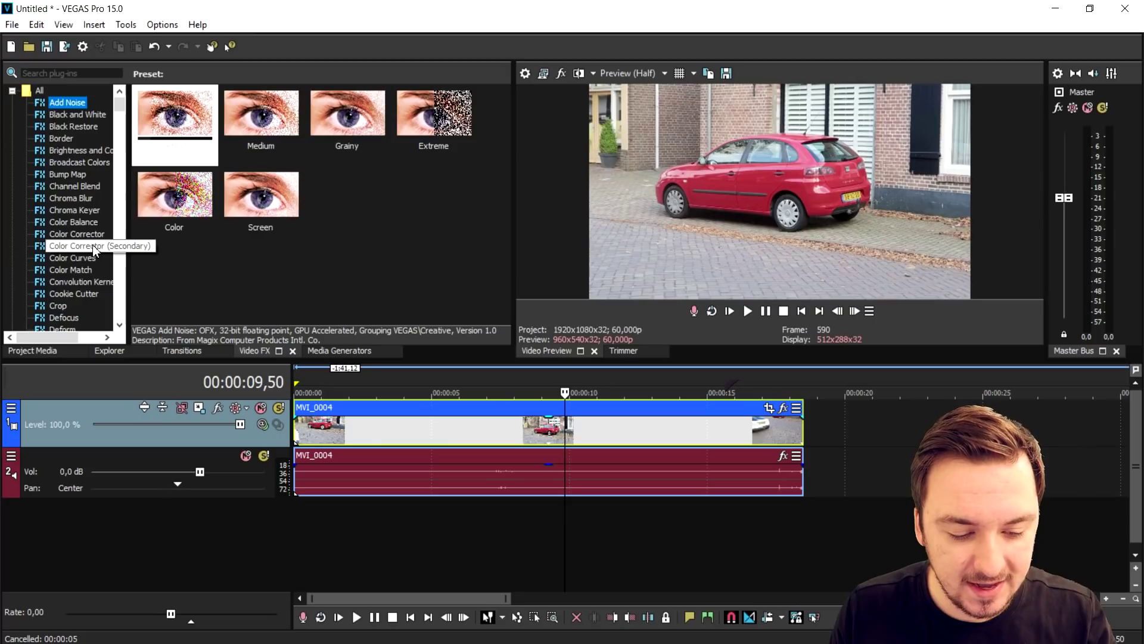
left_click(94, 248)
left_click_drag(182, 116, 316, 408)
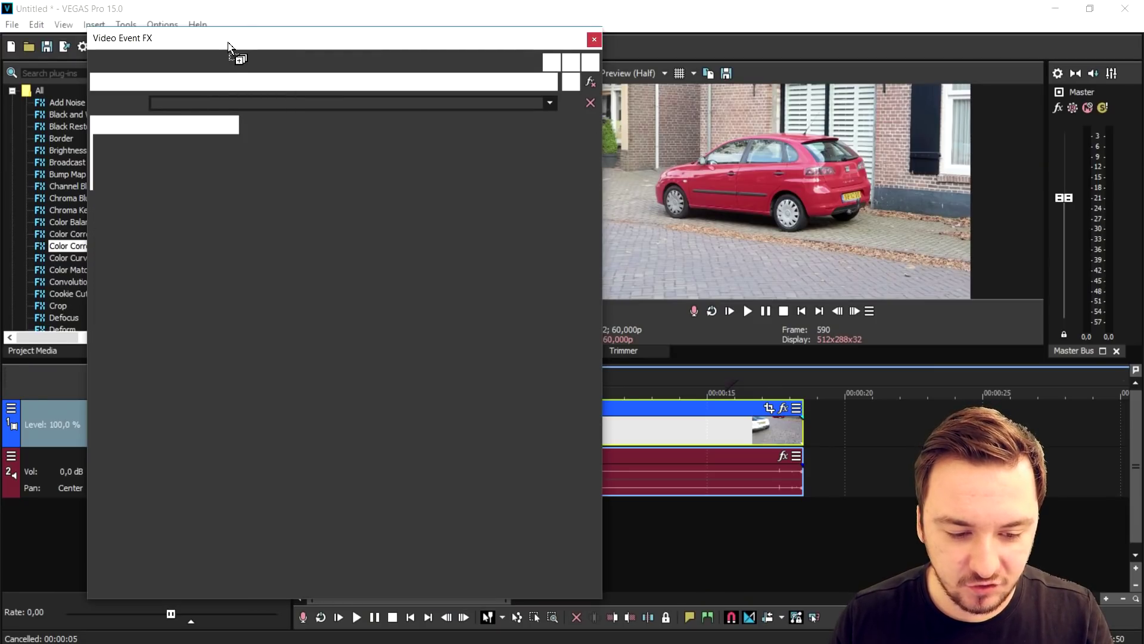
left_click_drag(230, 38, 180, 21)
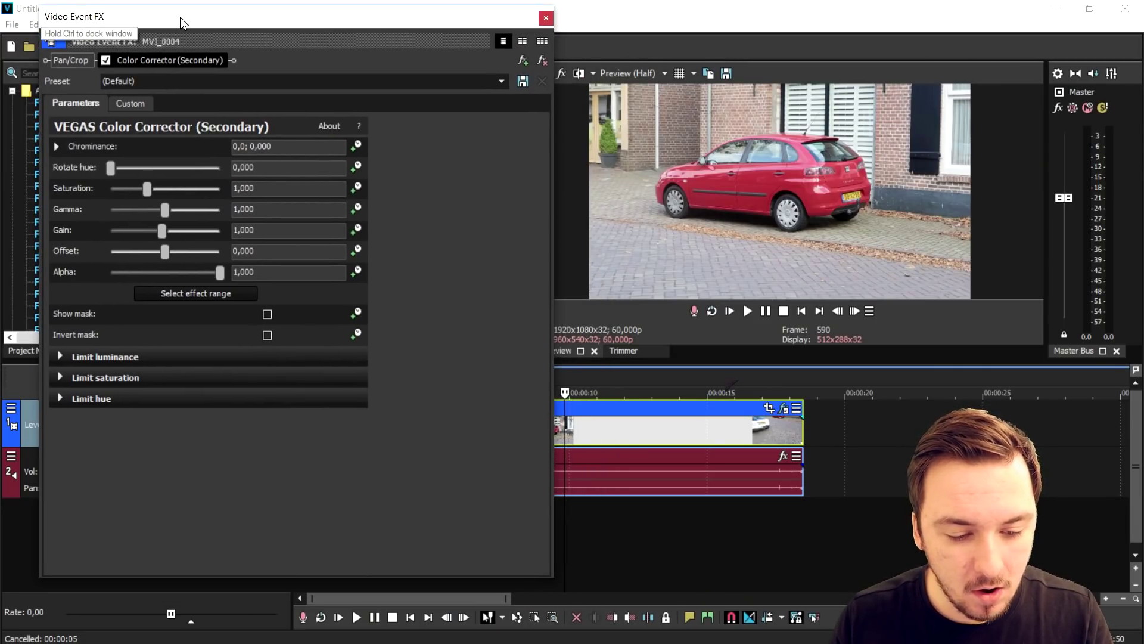
Step: Show the corrector's Custom controls and tick Invert mask
left_click(127, 103)
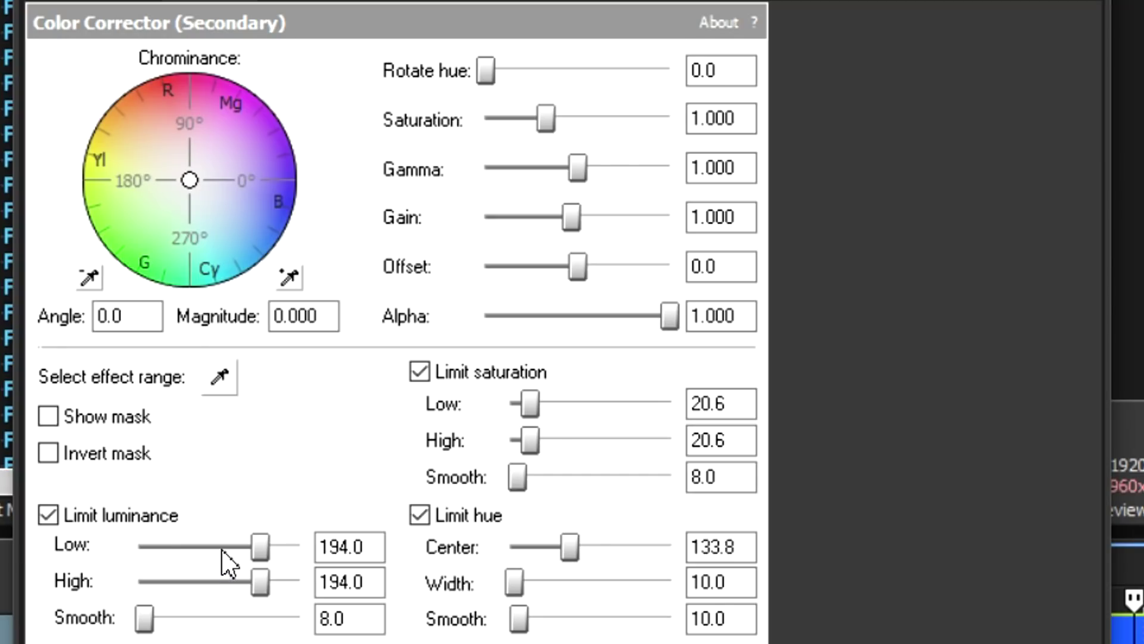
left_click(127, 460)
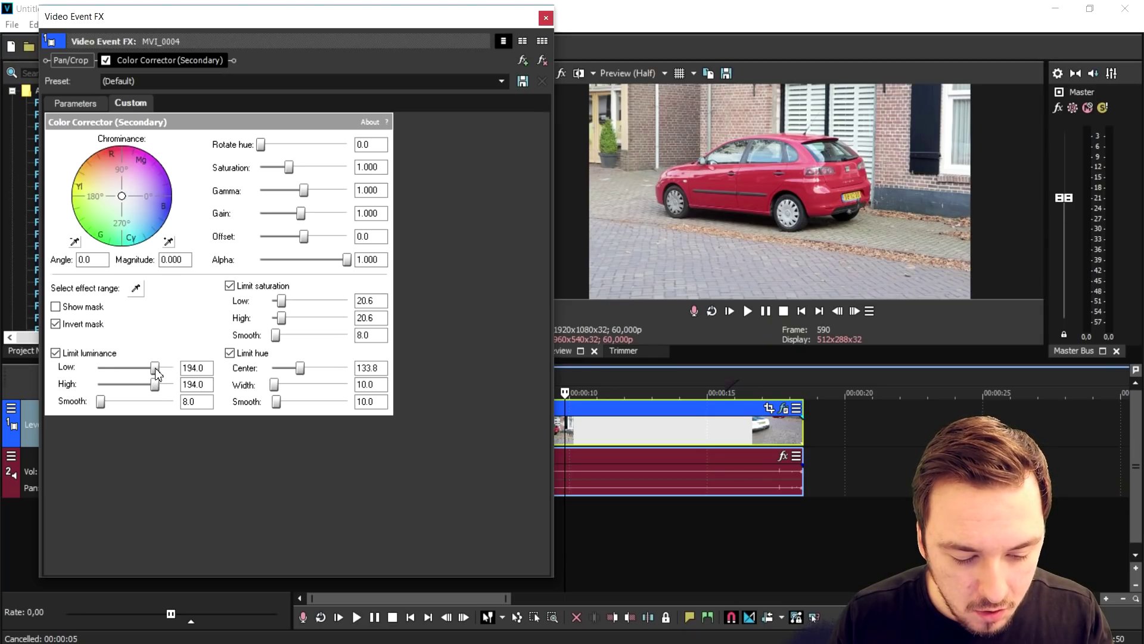
Step: Set luminance limits to 0–255 and saturation limits to 0–162, then set Saturation to 0.000
left_click_drag(156, 373, 51, 366)
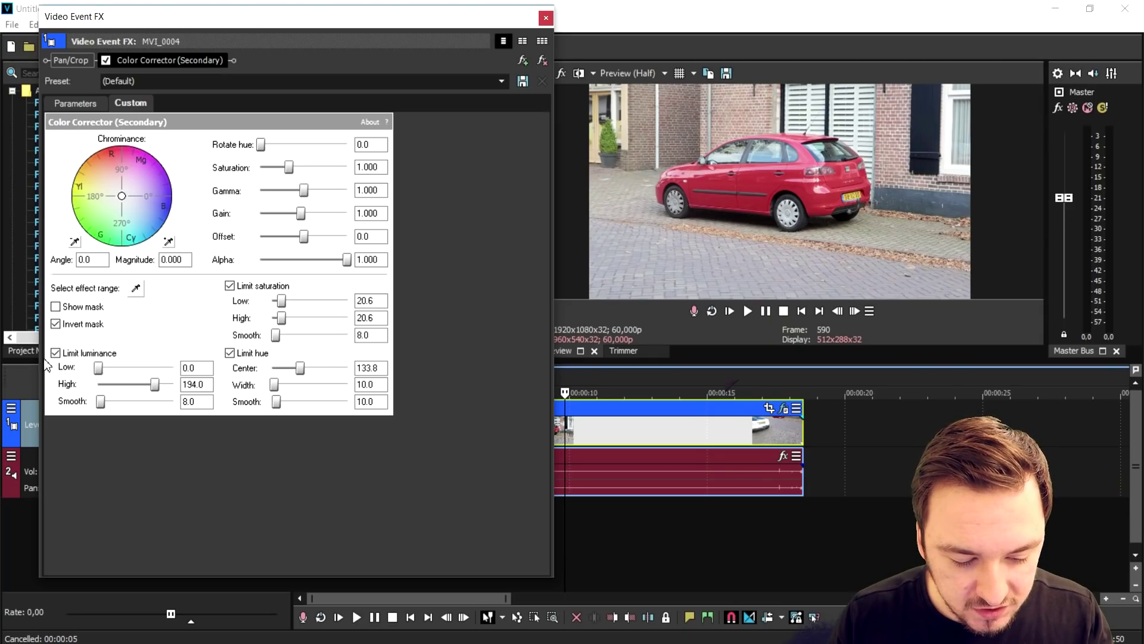
left_click_drag(155, 384, 196, 397)
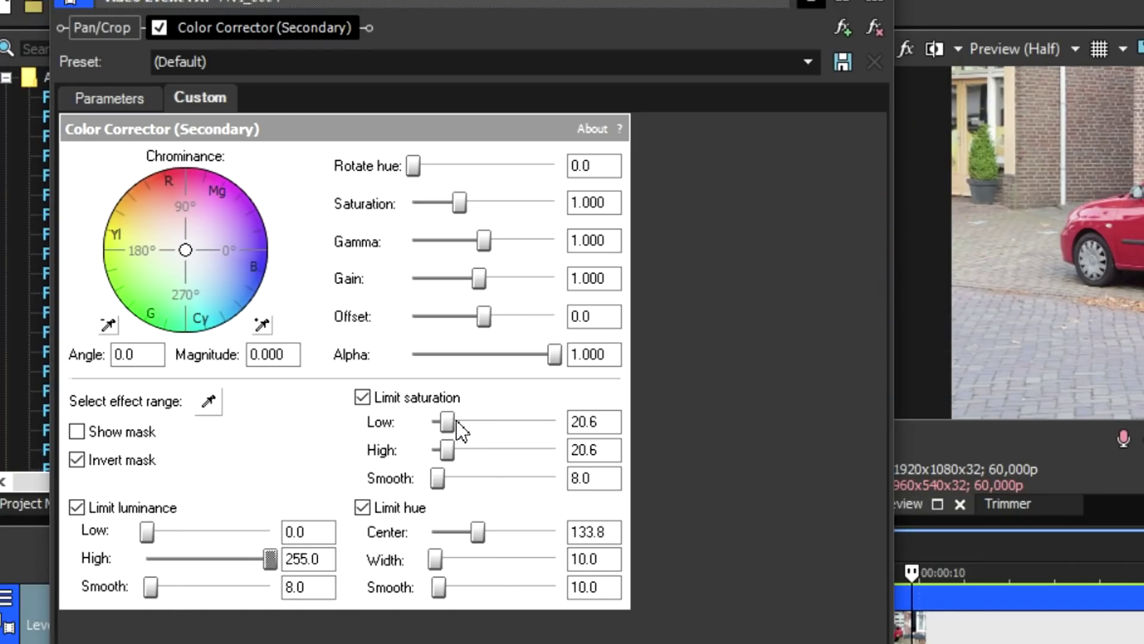
left_click_drag(449, 423, 287, 419)
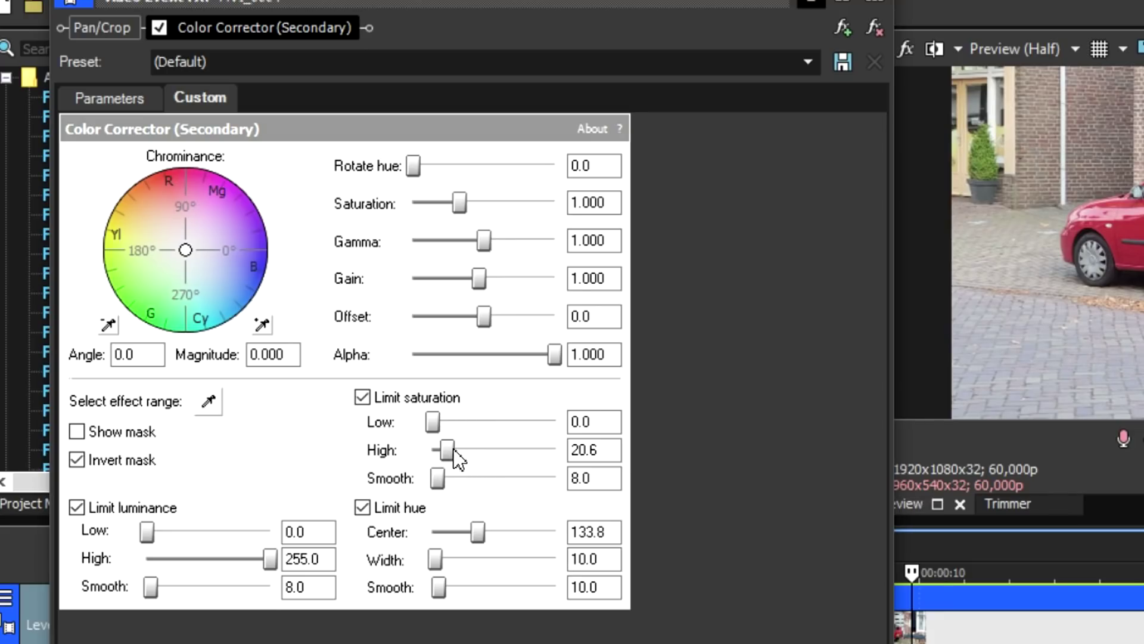
left_click_drag(448, 450, 560, 471)
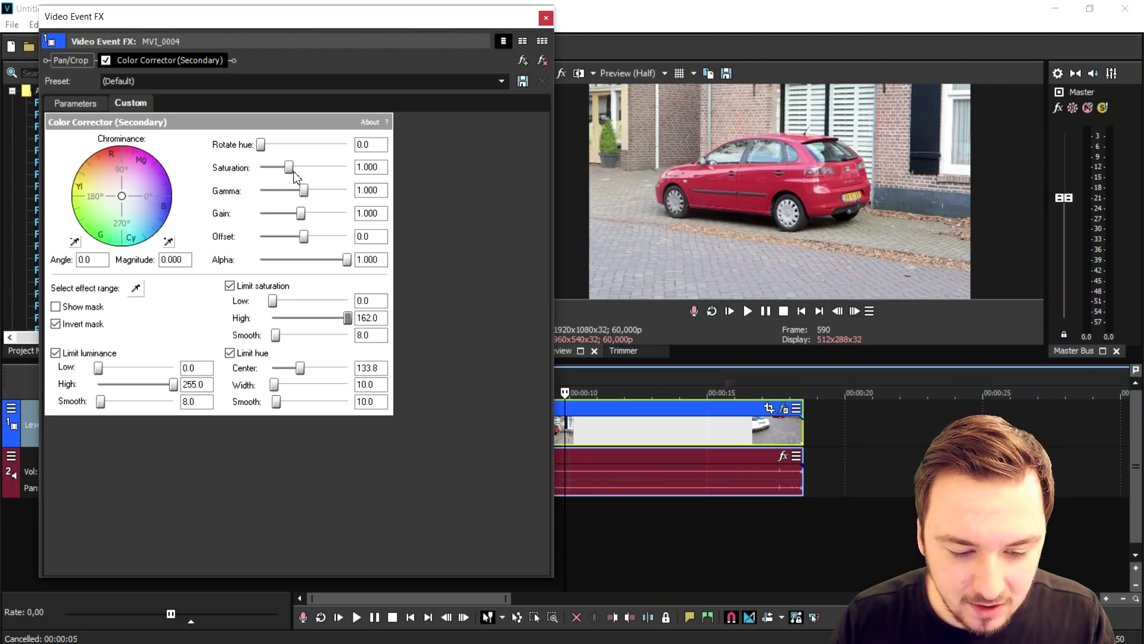
left_click_drag(289, 168, 268, 169)
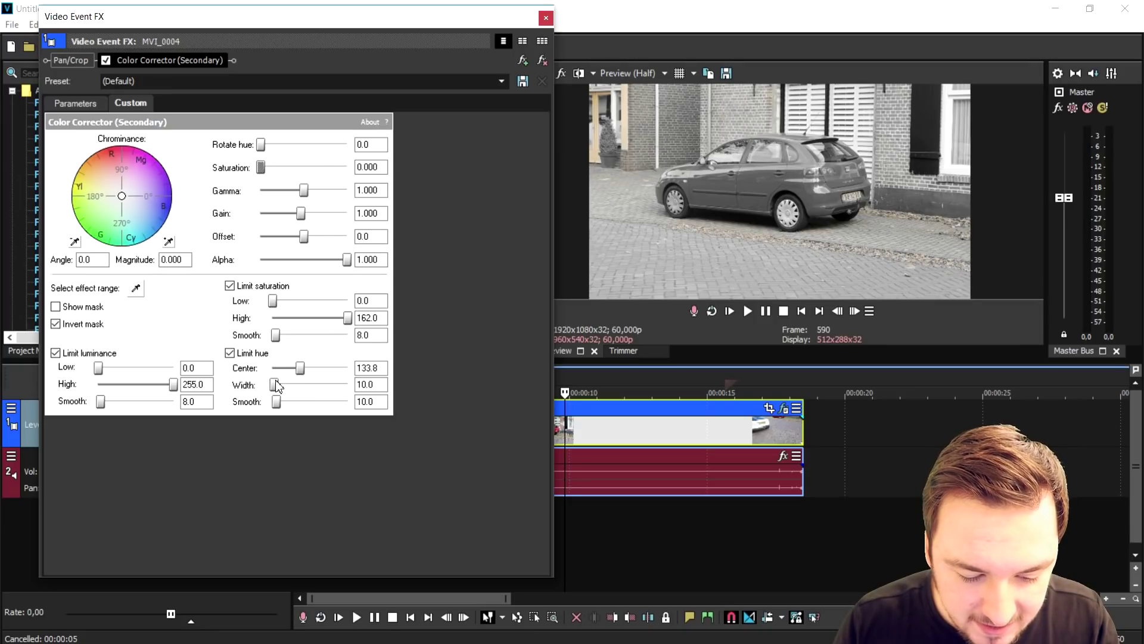
Step: Set hue limit width 49.9, centre 89.1 and Saturation 0.336, then lower the luminance high limit
left_click_drag(274, 385, 297, 389)
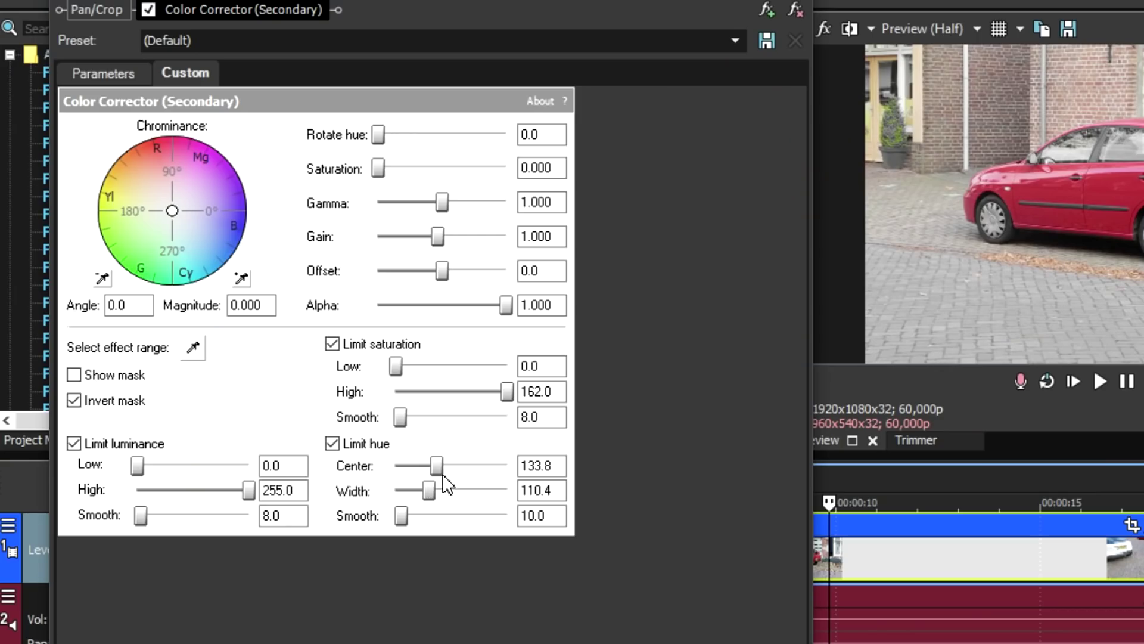
left_click_drag(439, 472, 406, 472)
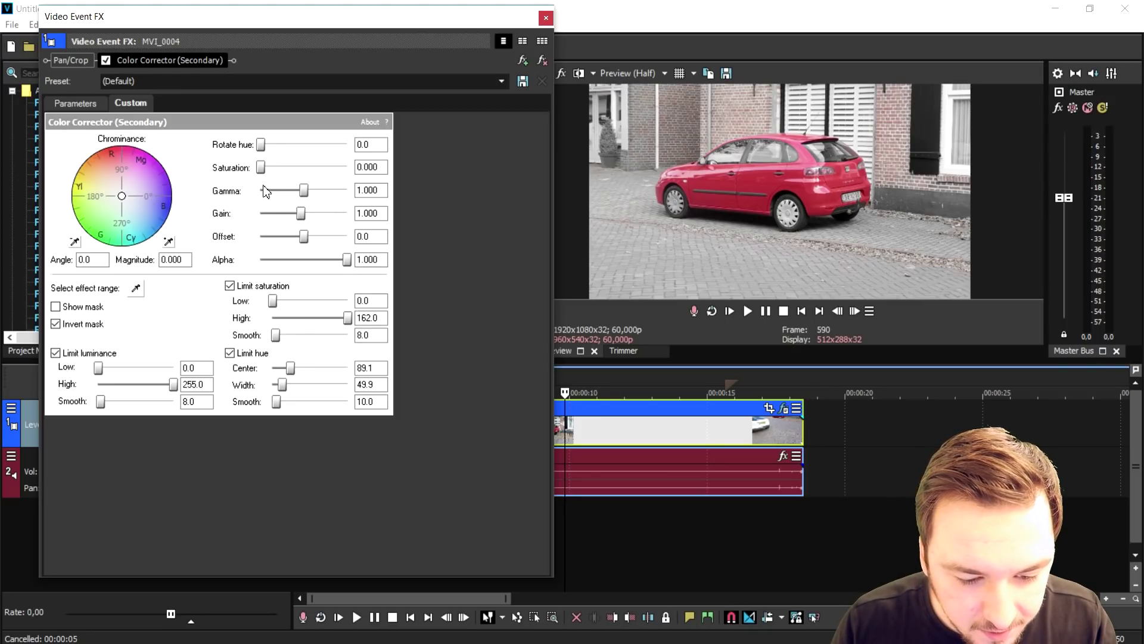
mouse_move(263, 172)
left_mouse_down()
mouse_move(291, 173)
mouse_move(274, 172)
left_mouse_up()
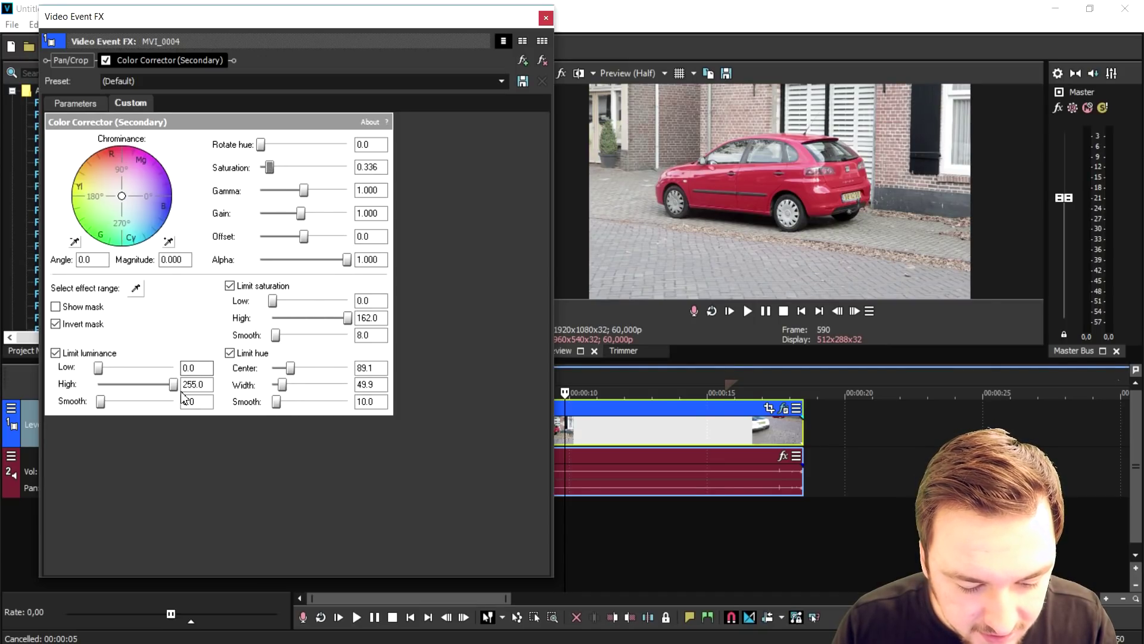
left_click_drag(172, 388, 128, 384)
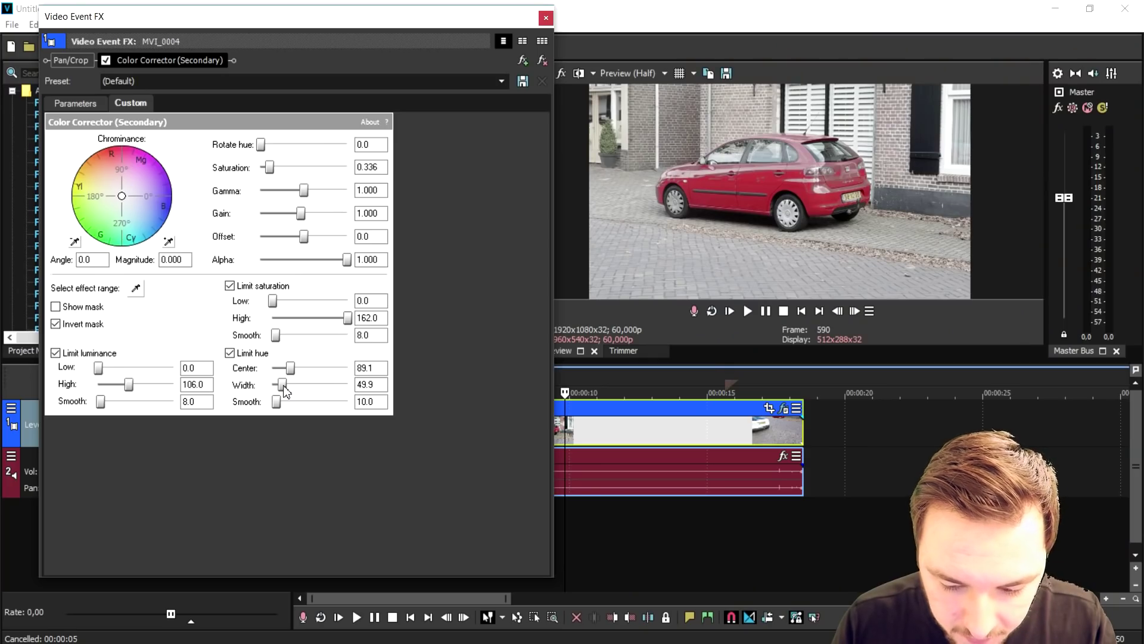
Step: Move the hue centre to 0.0, widen the hue range to 213.8, and drop Saturation to 0
left_click_drag(378, 484, 390, 497)
left_click_drag(294, 397, 291, 373)
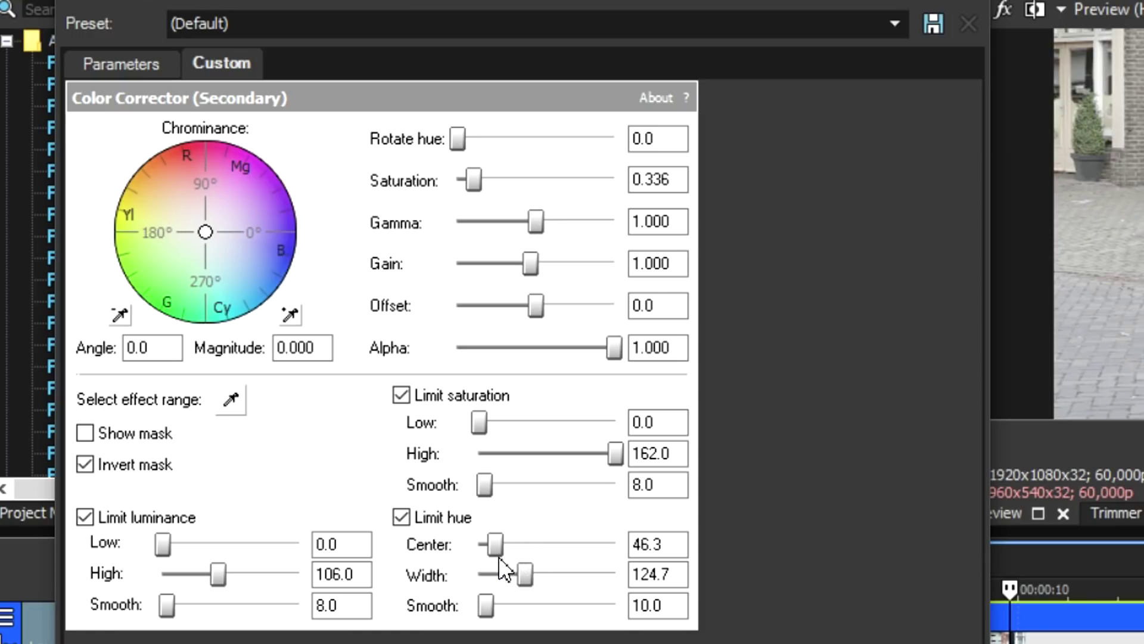
left_click_drag(500, 557, 505, 559)
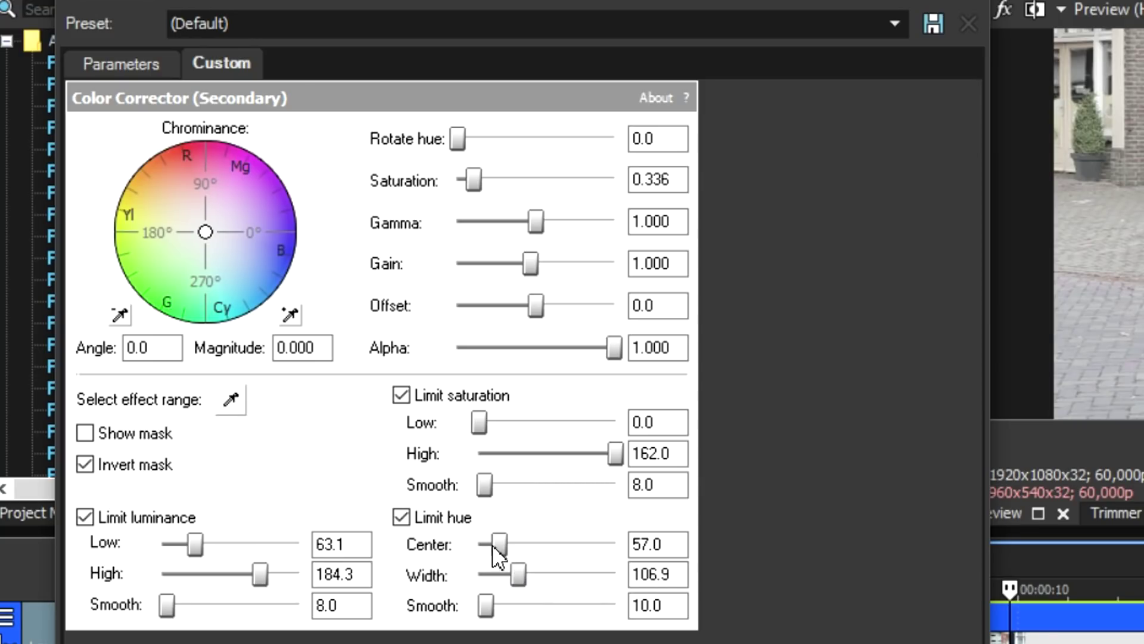
left_click_drag(492, 546, 477, 546)
left_click_drag(517, 576, 566, 590)
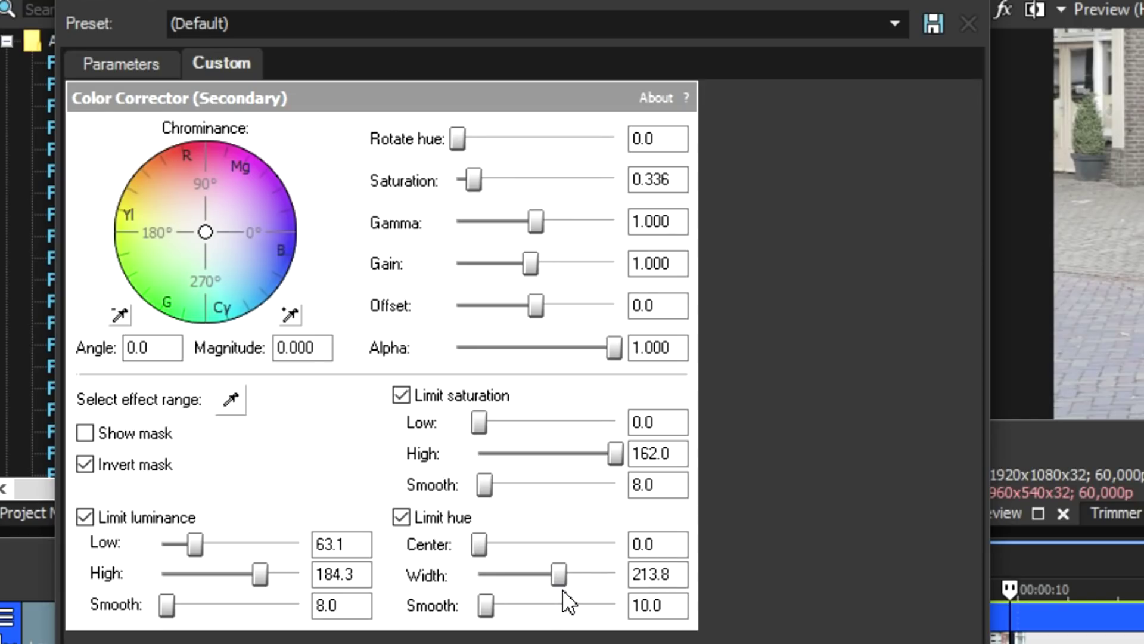
left_click_drag(474, 180, 488, 185)
left_click_drag(278, 170, 259, 170)
Step: Fine-tune luminance limits (high 255.0) and hue width (around 156.8) so the car stays bright red
left_click_drag(116, 369, 168, 386)
left_click_drag(316, 384, 318, 385)
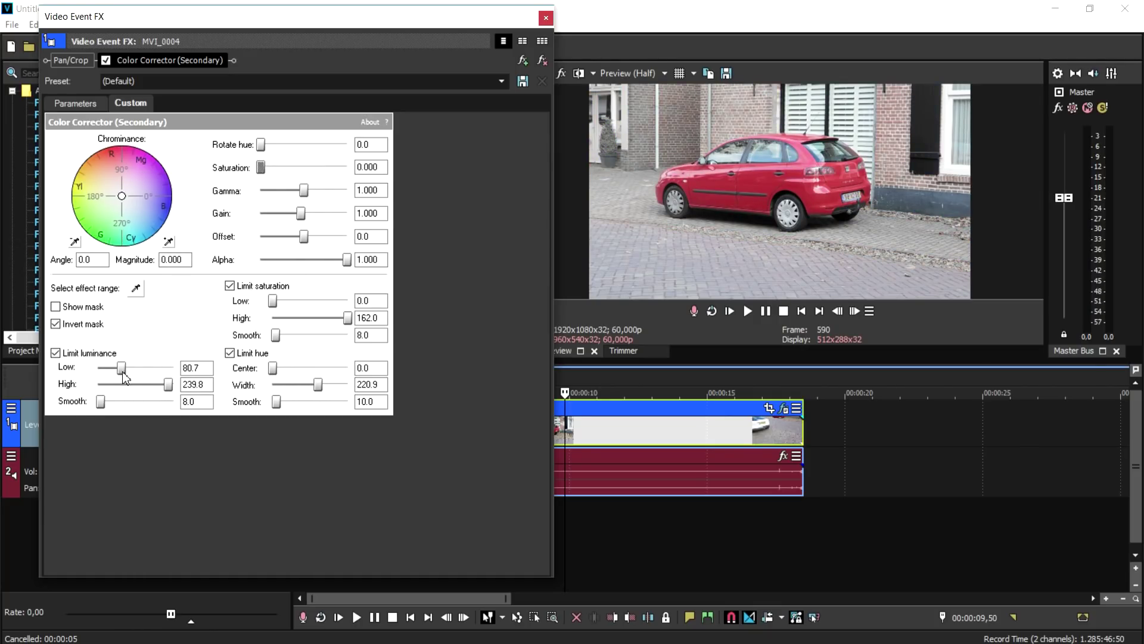
left_click_drag(121, 368, 156, 368)
left_click_drag(168, 385, 139, 368)
left_click_drag(322, 391, 273, 368)
mouse_move(273, 301)
left_mouse_down()
mouse_move(348, 300)
mouse_move(273, 300)
left_mouse_up()
left_click_drag(139, 368, 173, 385)
left_click_drag(273, 370, 307, 387)
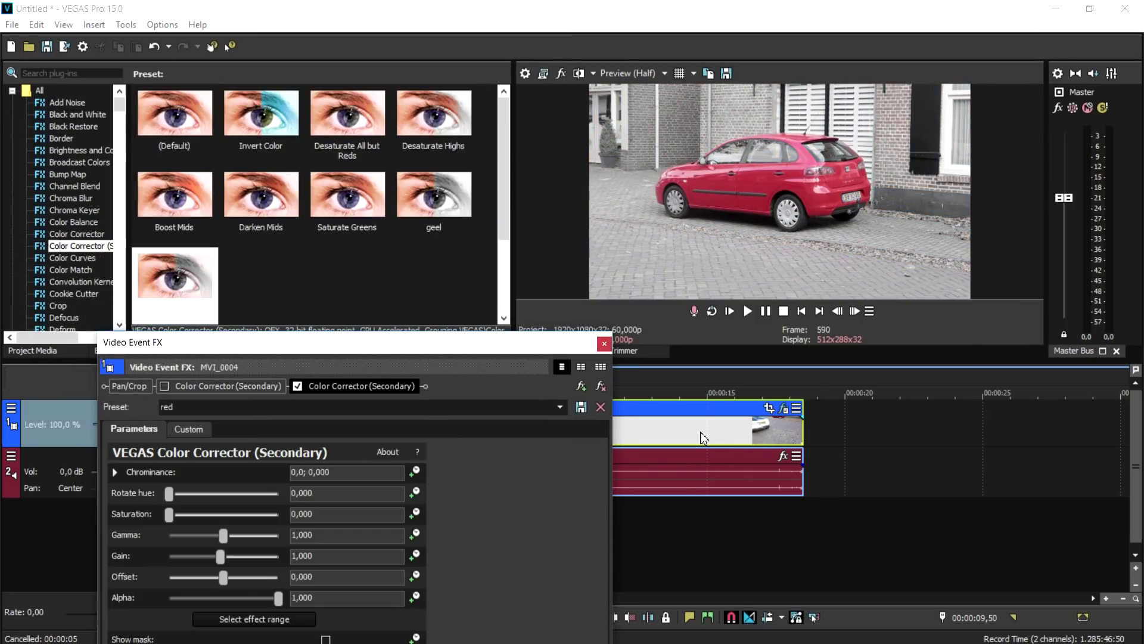
Step: Return to the corrector's Custom controls and move the effect window to the top-left
left_click(188, 429)
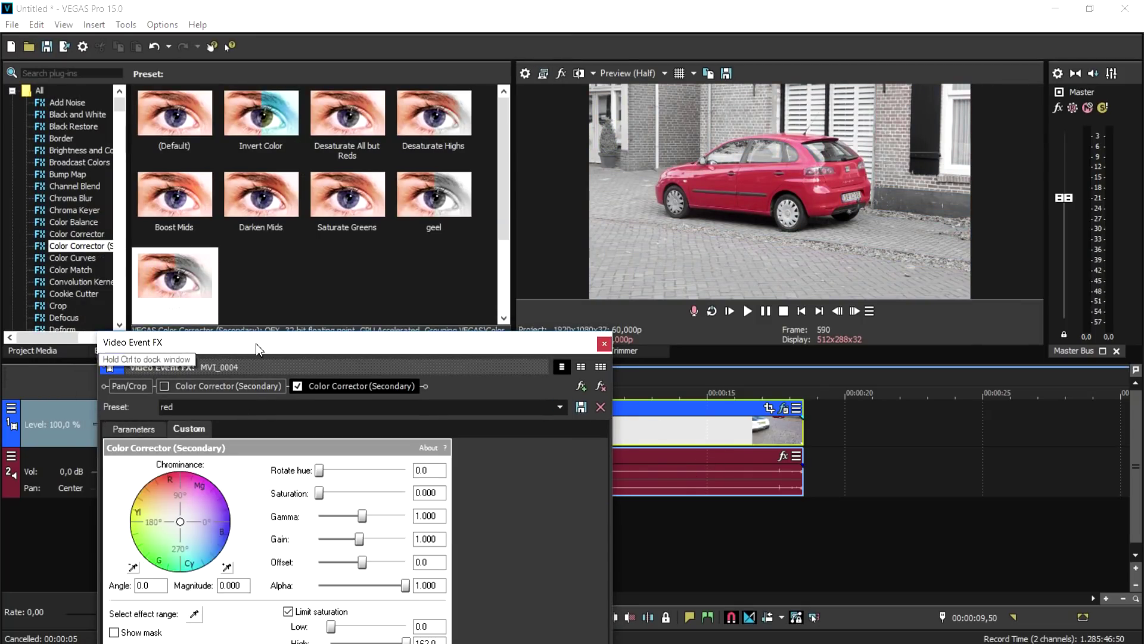
left_click_drag(257, 343, 214, 84)
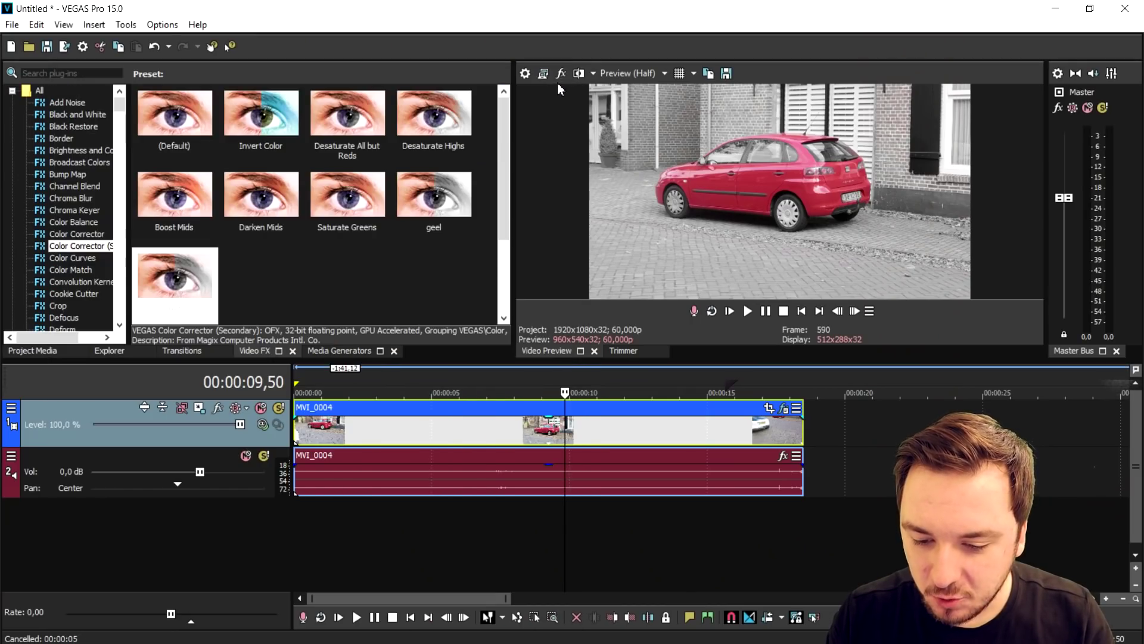
Step: Scroll to clip MVI_0006 and apply the (Default) Color Corrector (Secondary) preset to it
scroll(536, 438, "down", 6)
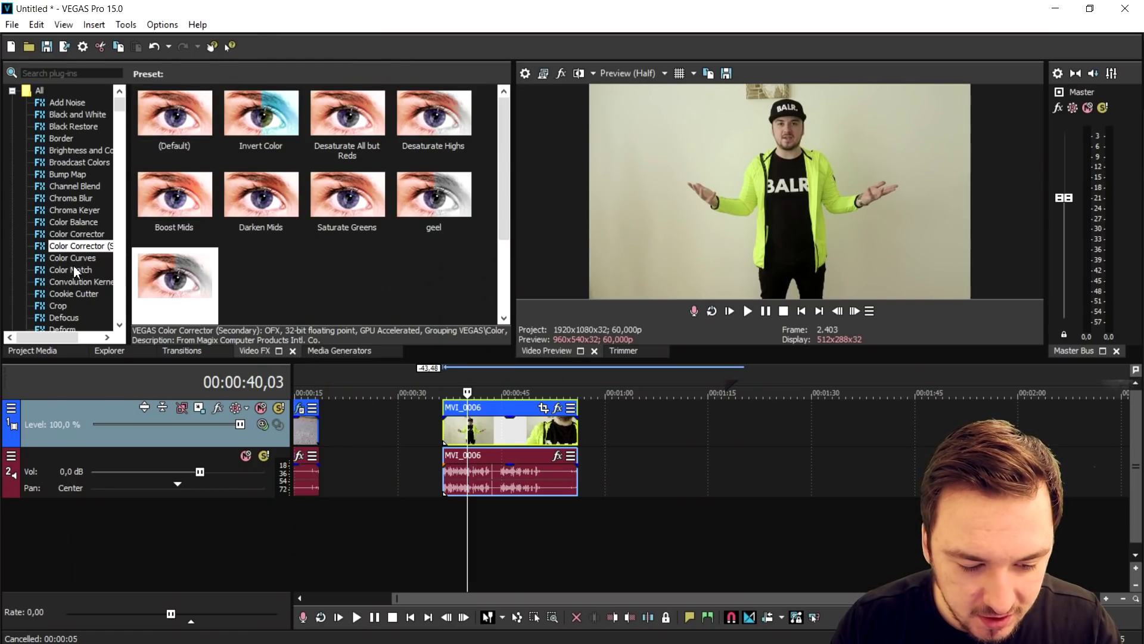
left_click(90, 248)
left_click(177, 119)
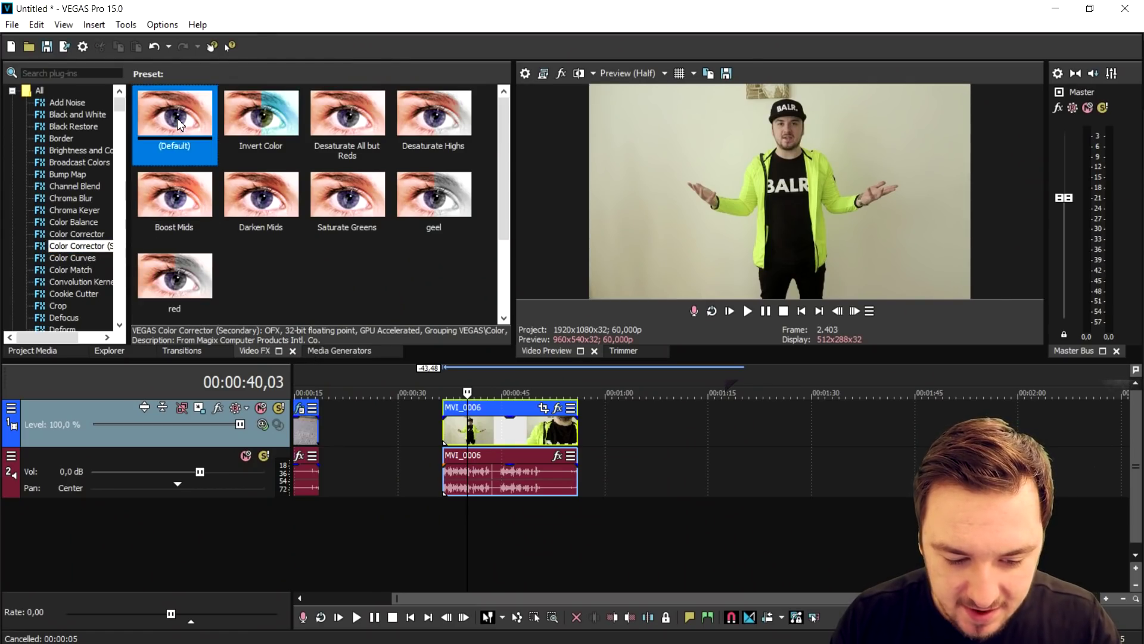
left_click_drag(525, 428, 525, 428)
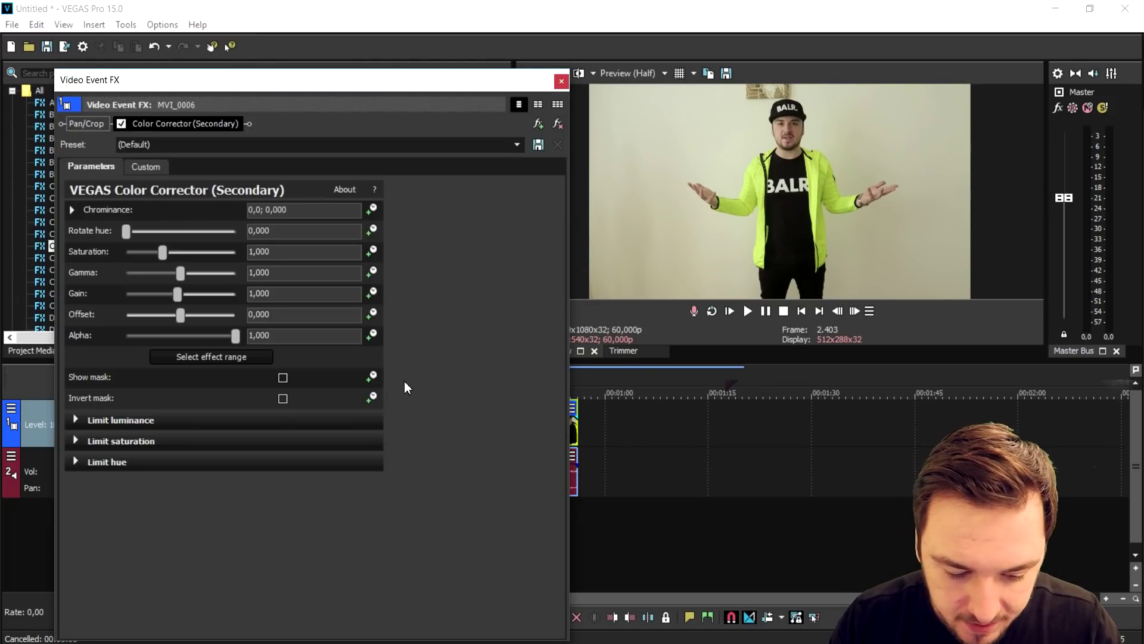
Step: Show the Custom controls with the chrominance wheel for the MVI_0006 corrector
left_click(143, 166)
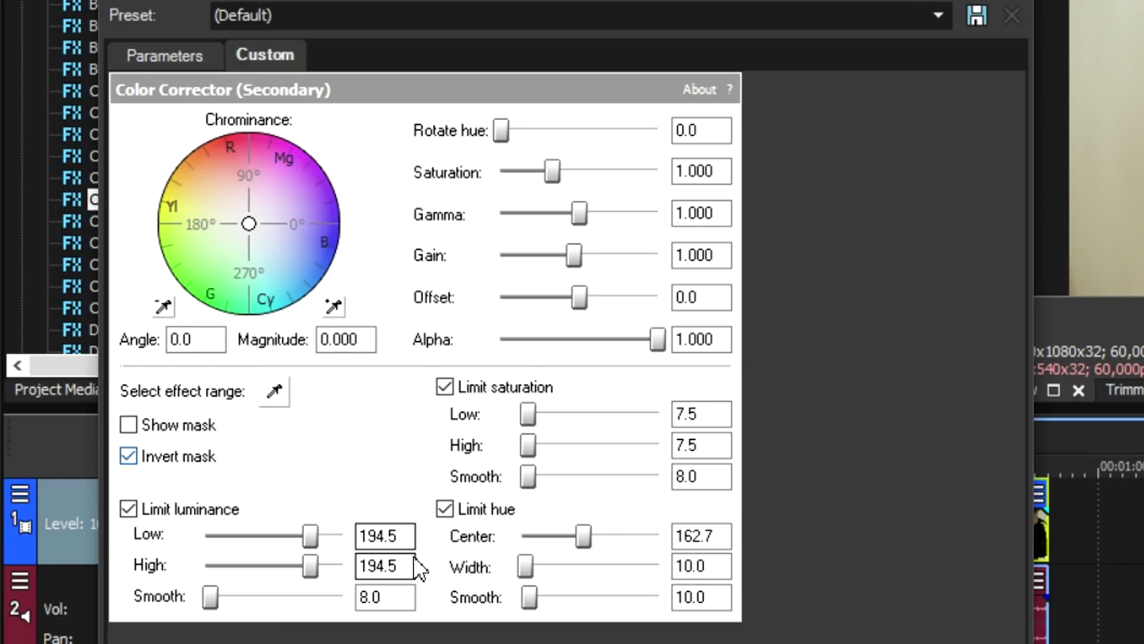
Step: Drain Saturation to zero, lower the luminance limits, and move the hue centre toward 0
left_click_drag(553, 172, 475, 182)
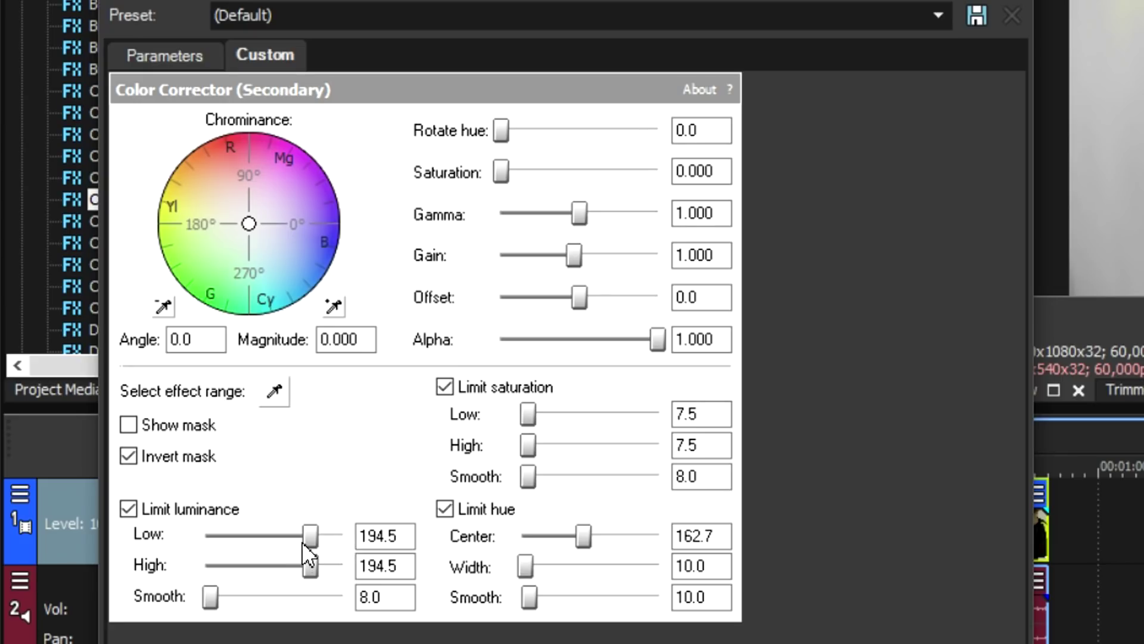
left_click_drag(306, 538, 206, 536)
left_click_drag(312, 569, 257, 564)
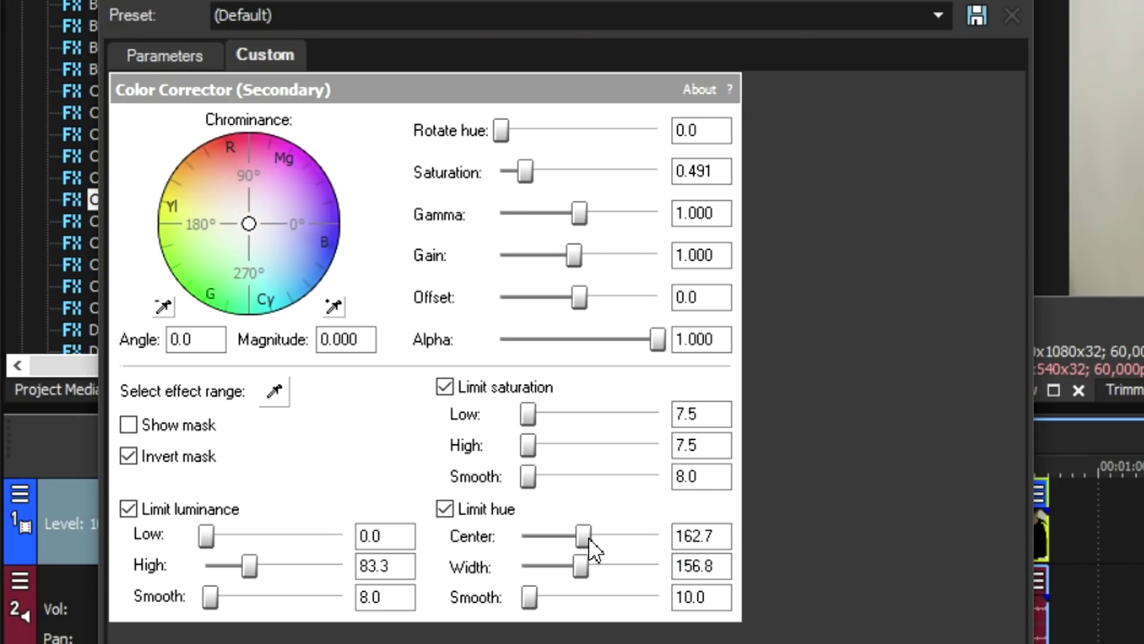
left_click_drag(585, 537, 553, 569)
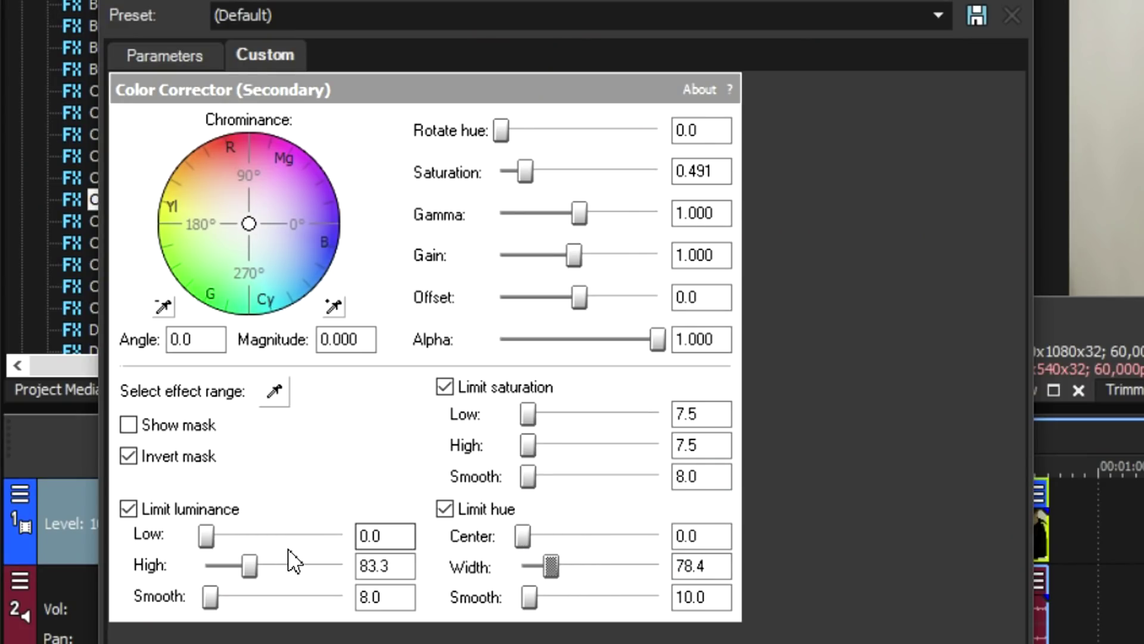
Step: Set Saturation to 1.189, hue width to 178.2 and minimum luminance to 111.0
mouse_move(206, 536)
left_mouse_down()
mouse_move(303, 539)
mouse_move(202, 536)
left_mouse_up()
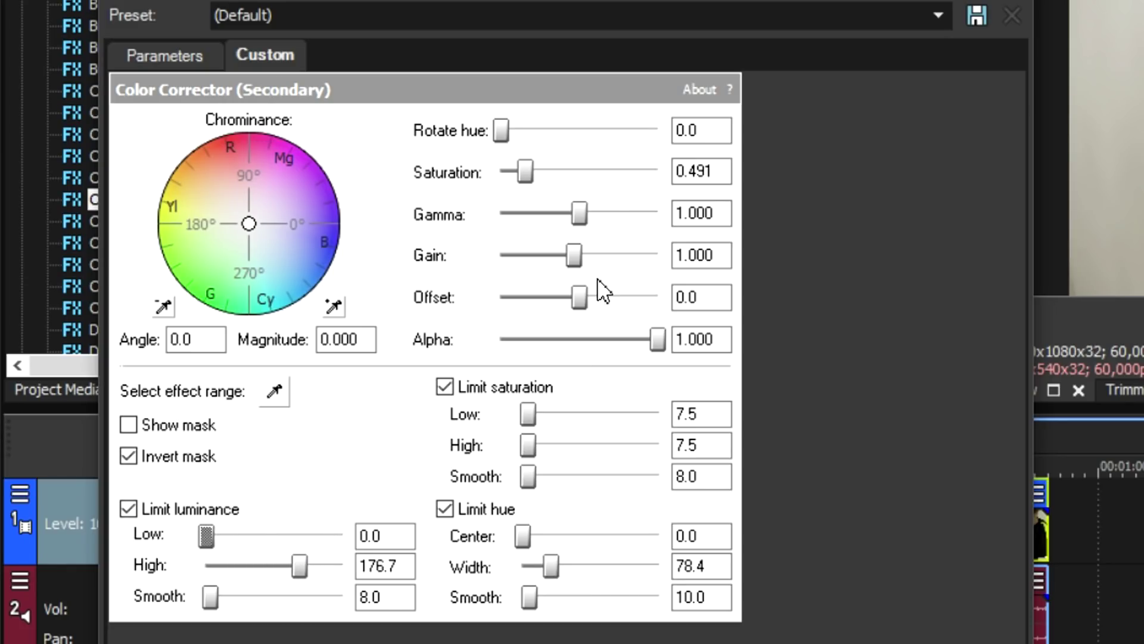
left_click_drag(525, 172, 562, 234)
left_click(556, 568)
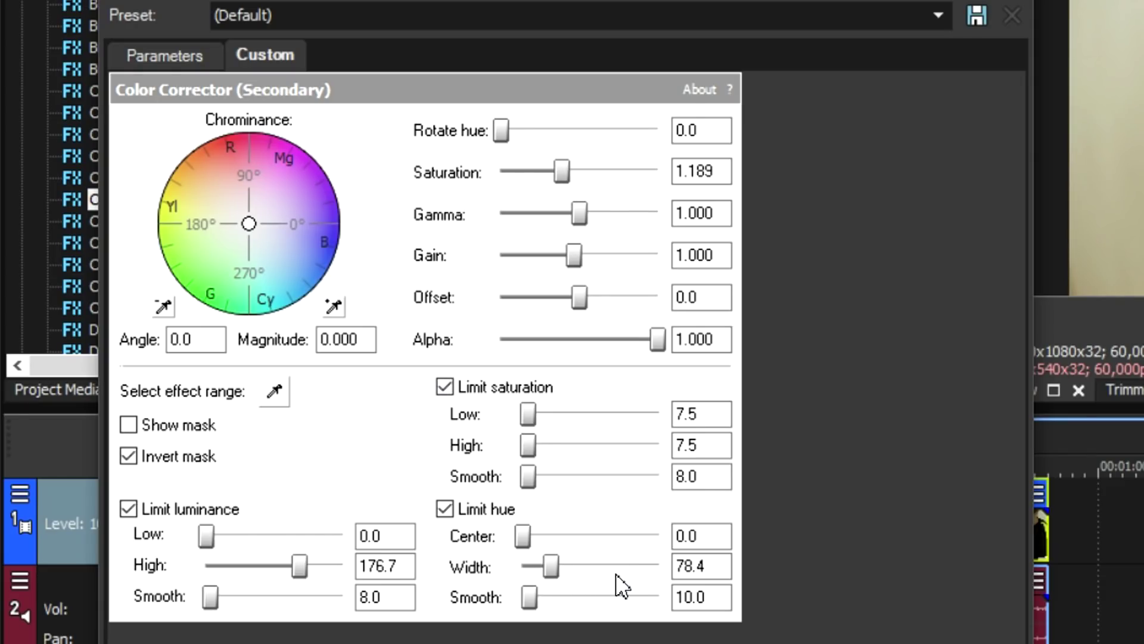
left_click_drag(554, 568, 584, 572)
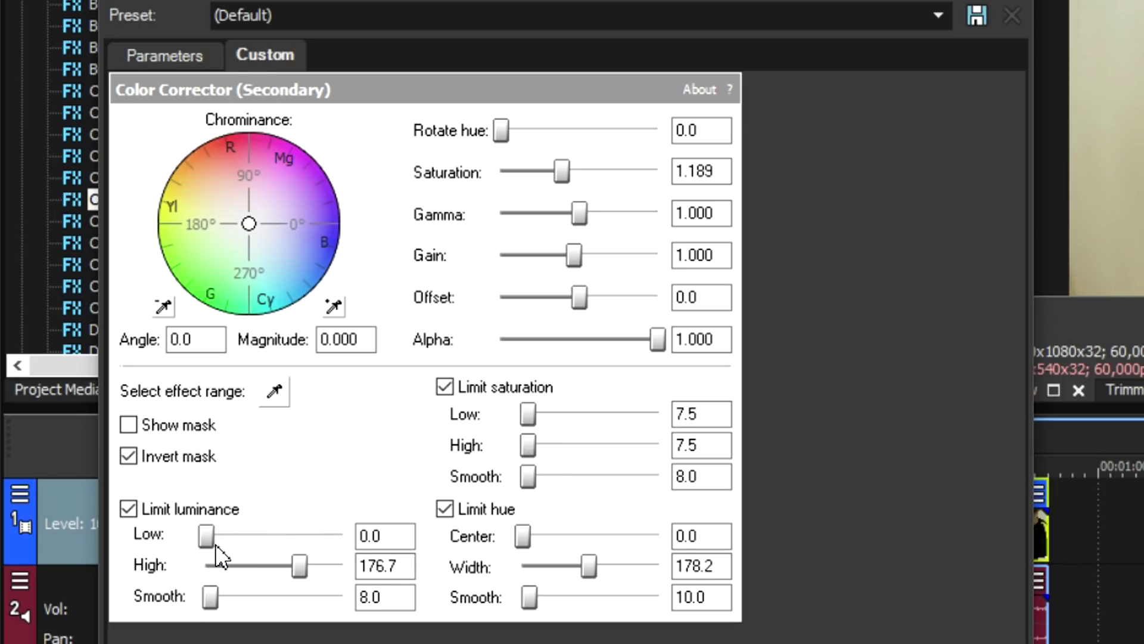
left_click_drag(205, 539, 265, 542)
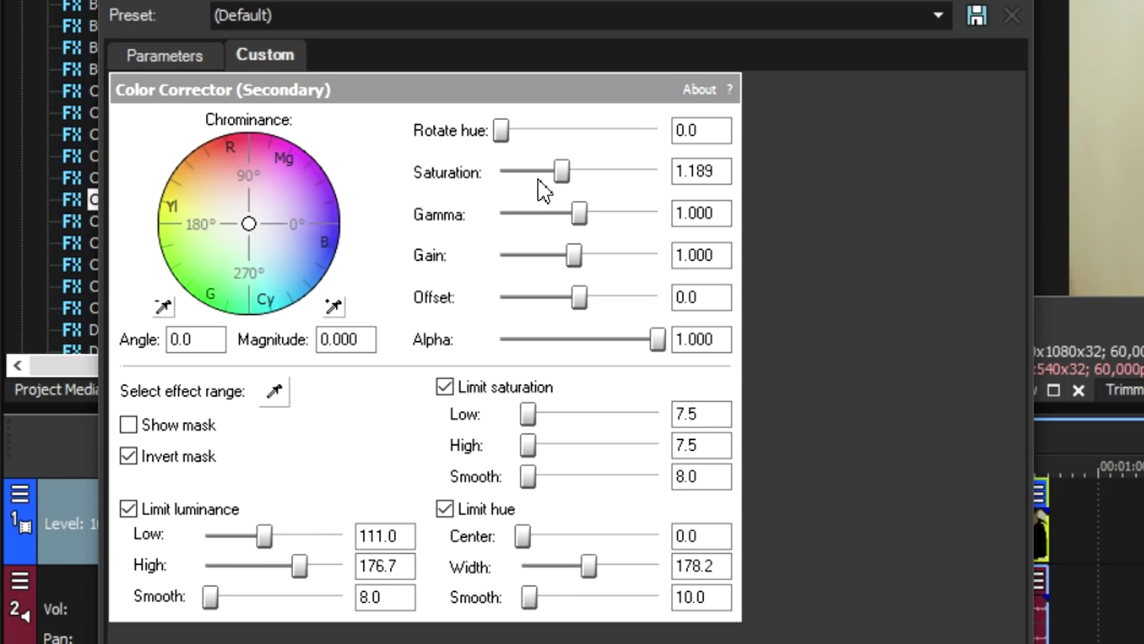
Step: Drain colour from the corrected area, widen the hue range to 270.8 and raise saturation maximum to 75.3
left_click_drag(561, 174, 471, 176)
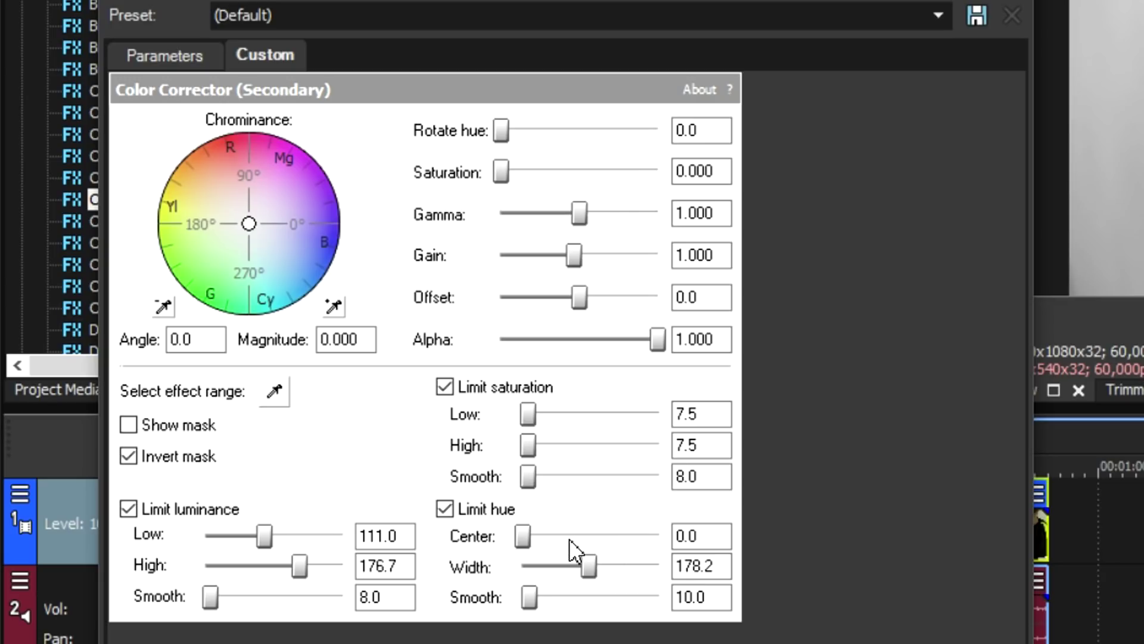
left_click(524, 541)
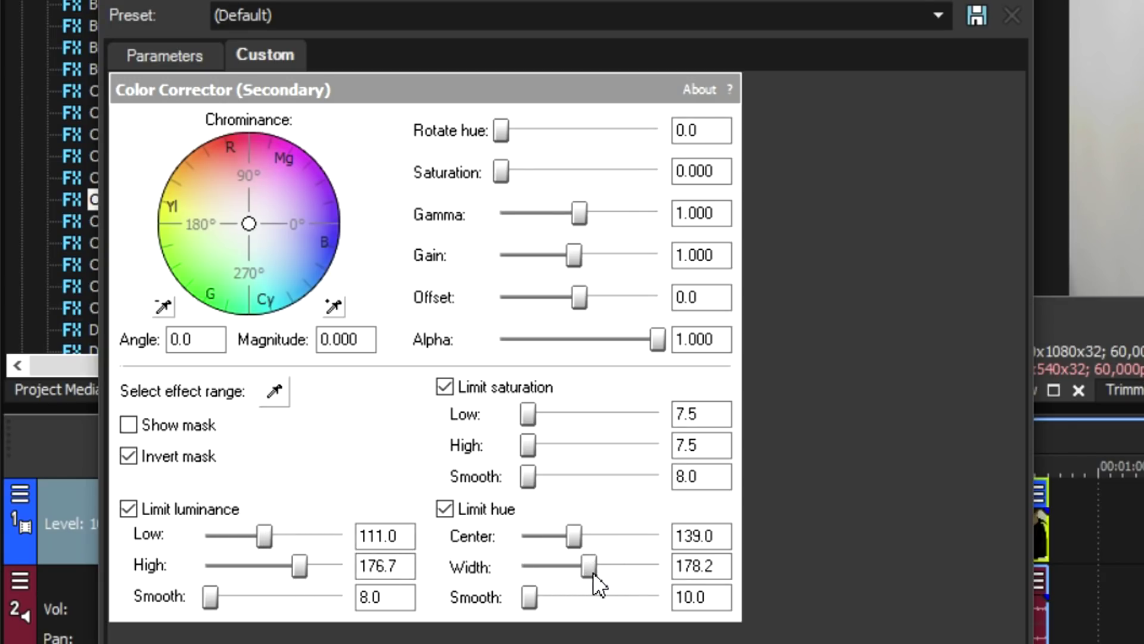
left_click_drag(591, 579, 624, 571)
left_click_drag(270, 536, 233, 533)
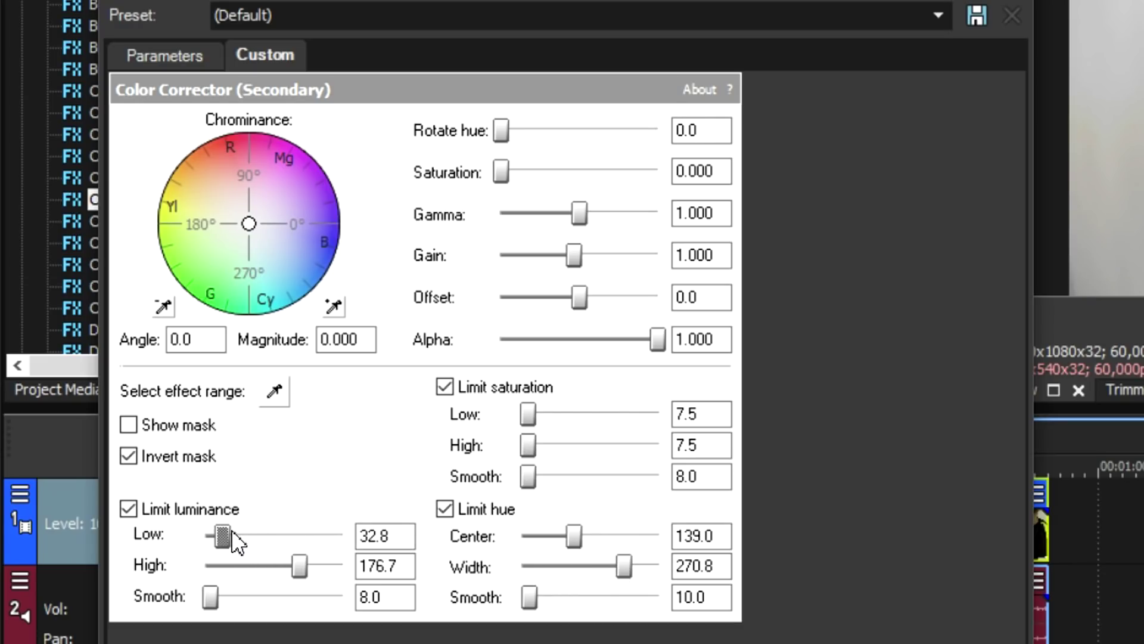
left_click_drag(297, 566, 244, 566)
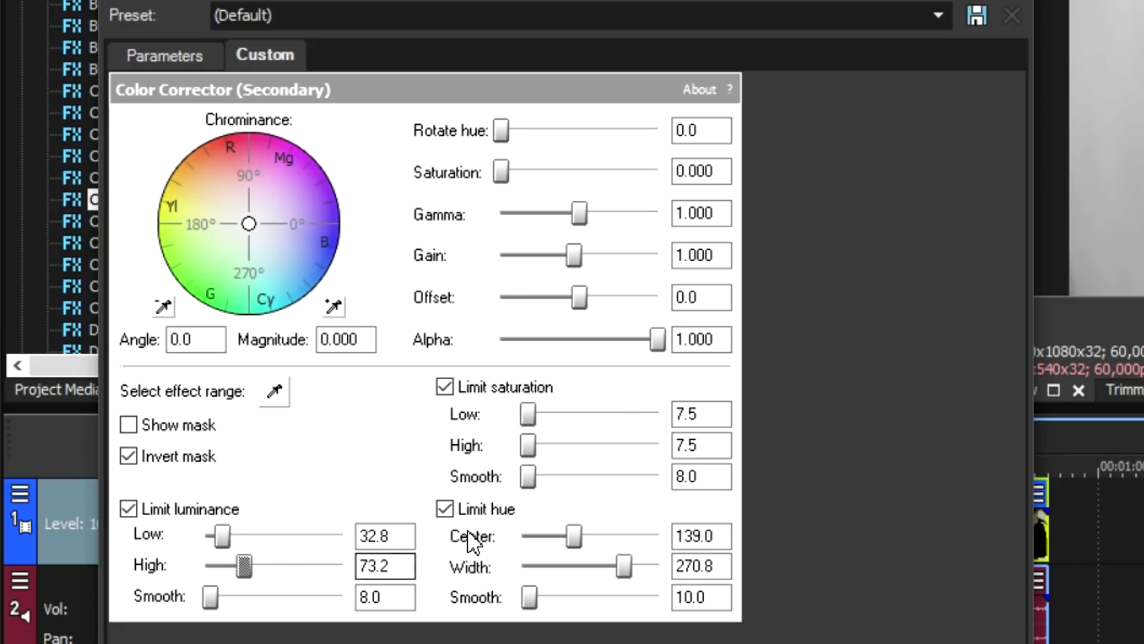
left_click(538, 413)
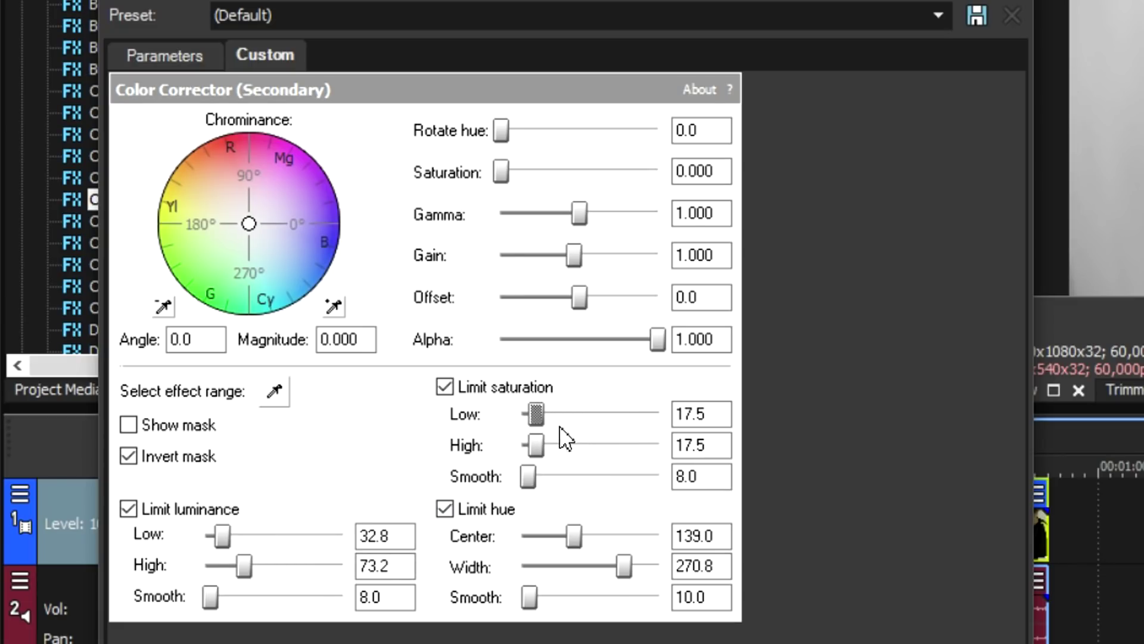
left_click_drag(537, 447, 587, 450)
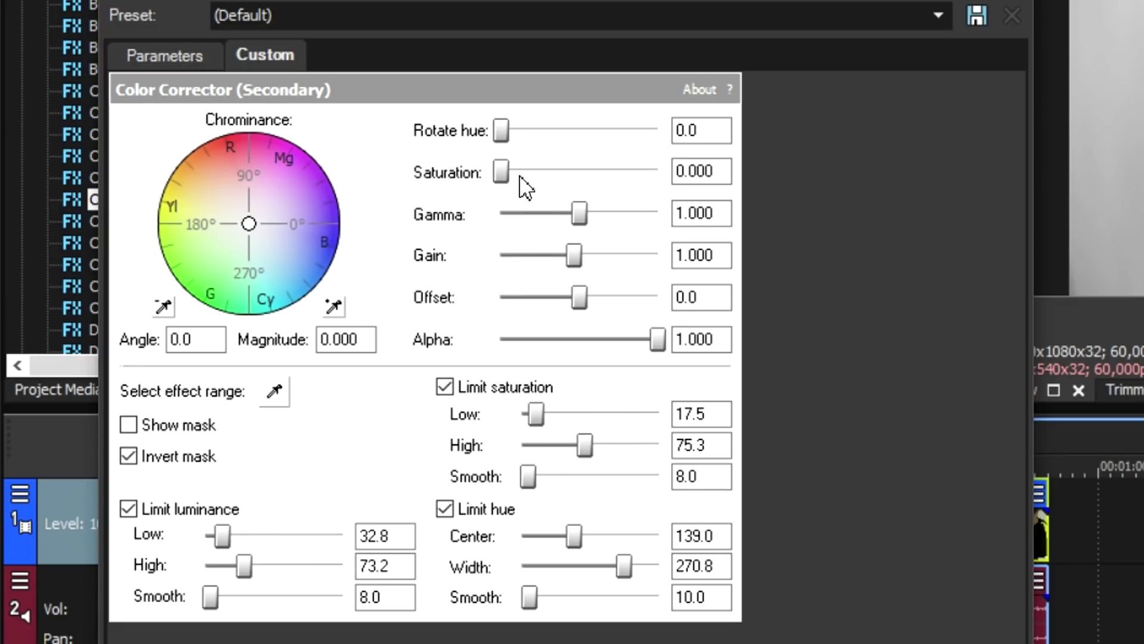
Step: Refine the mask: saturation minimum 62.5 with hard edge 0, hue centre 74.8, brighter luminance range
left_click_drag(508, 174, 541, 184)
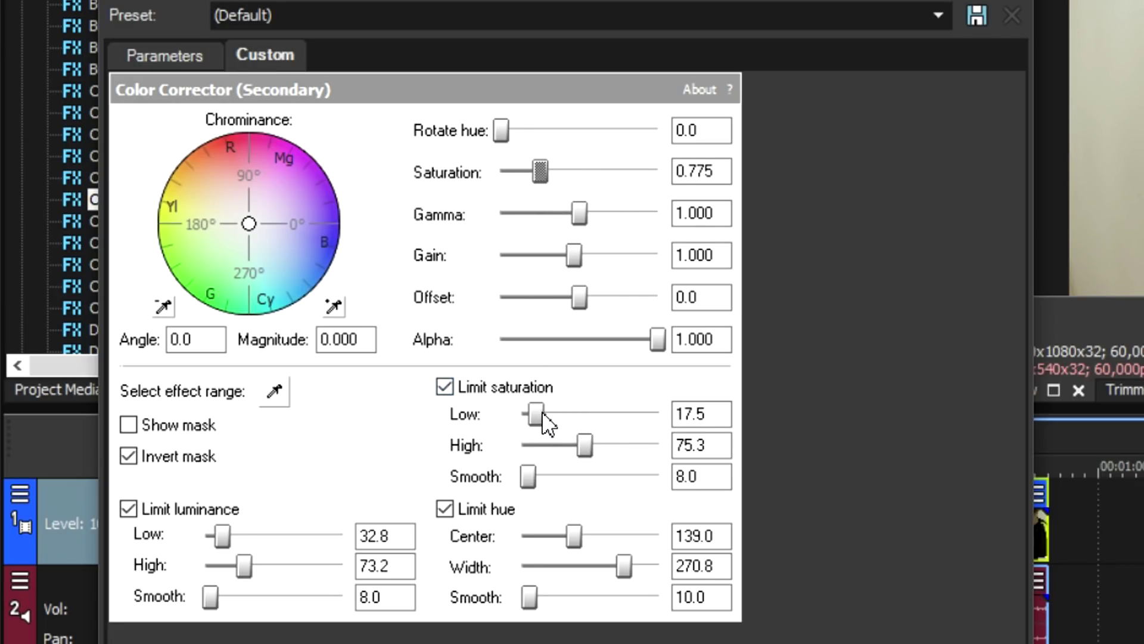
left_click_drag(543, 412, 579, 420)
mouse_move(530, 489)
left_mouse_down()
mouse_move(567, 485)
mouse_move(522, 485)
left_mouse_up()
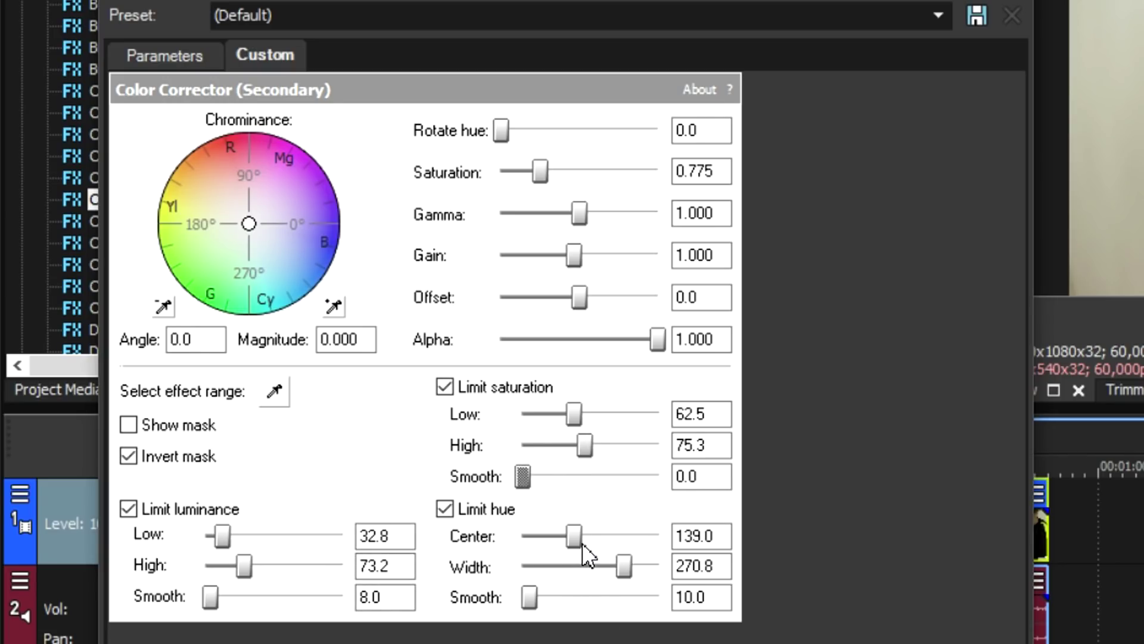
left_click_drag(576, 539, 550, 541)
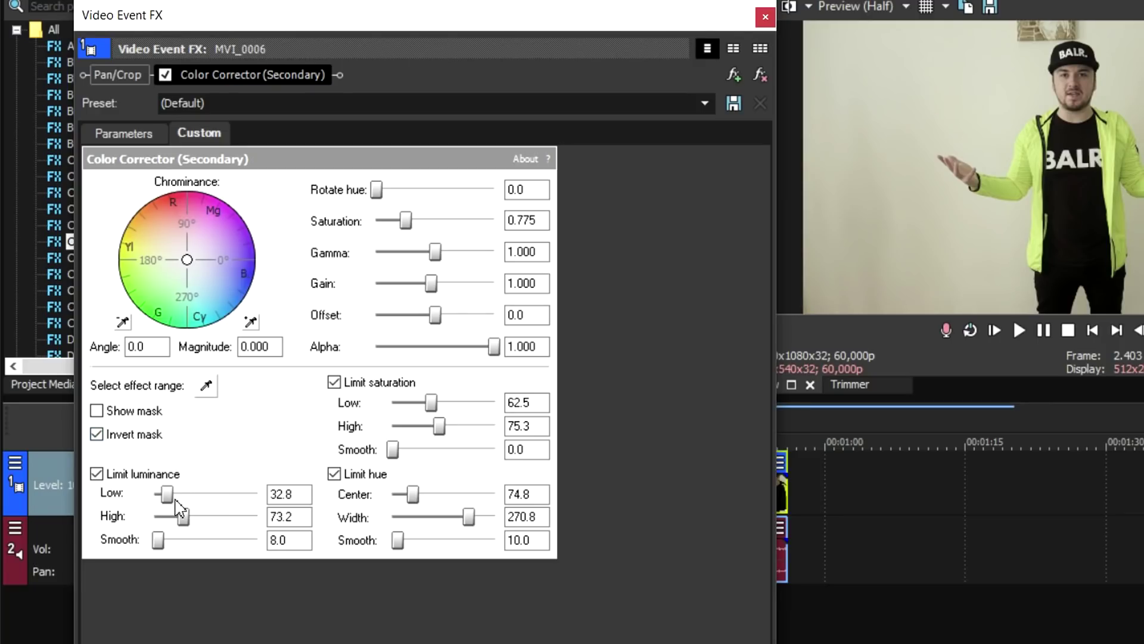
left_click_drag(175, 500, 213, 487)
Step: Reset luminance maximum to 255, open the hue range to 360 and loosen the saturation limits
left_click_drag(406, 220, 385, 222)
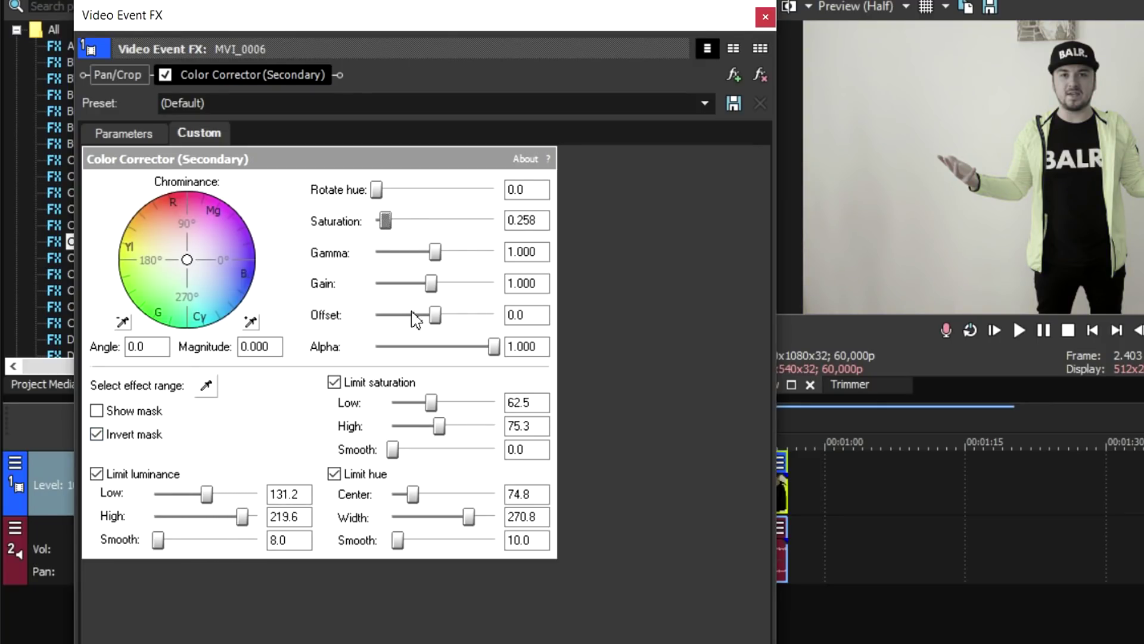
left_click_drag(430, 402, 498, 424)
left_click_drag(412, 494, 495, 516)
left_click_drag(242, 516, 154, 519)
double_click(154, 516)
left_click_drag(382, 231, 410, 227)
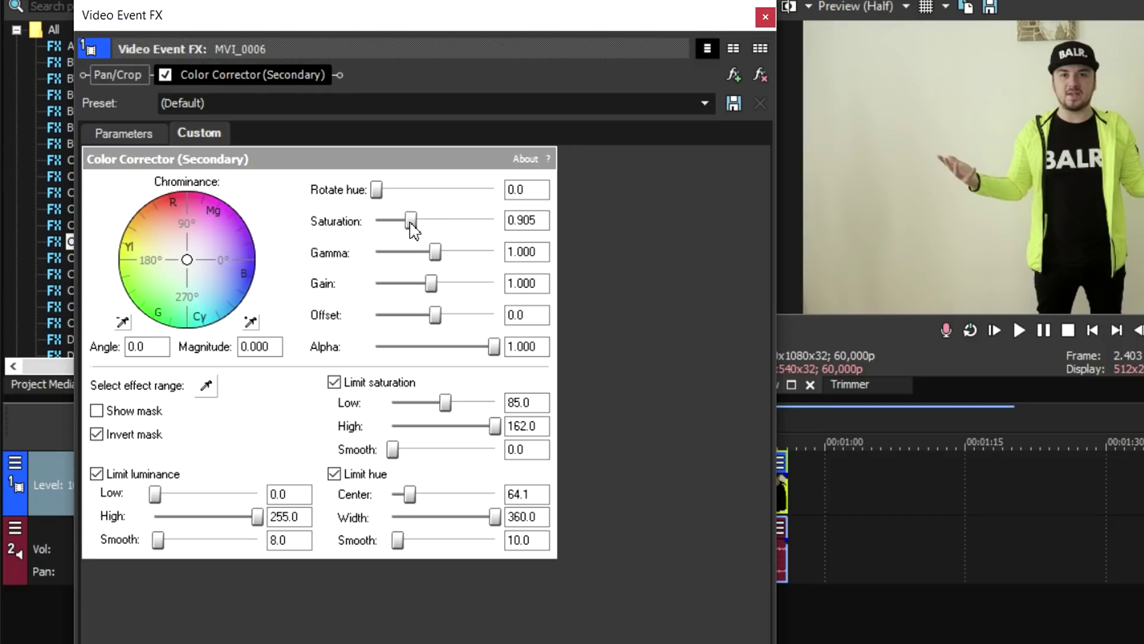
left_click_drag(441, 398, 394, 402)
left_click_drag(494, 425, 440, 428)
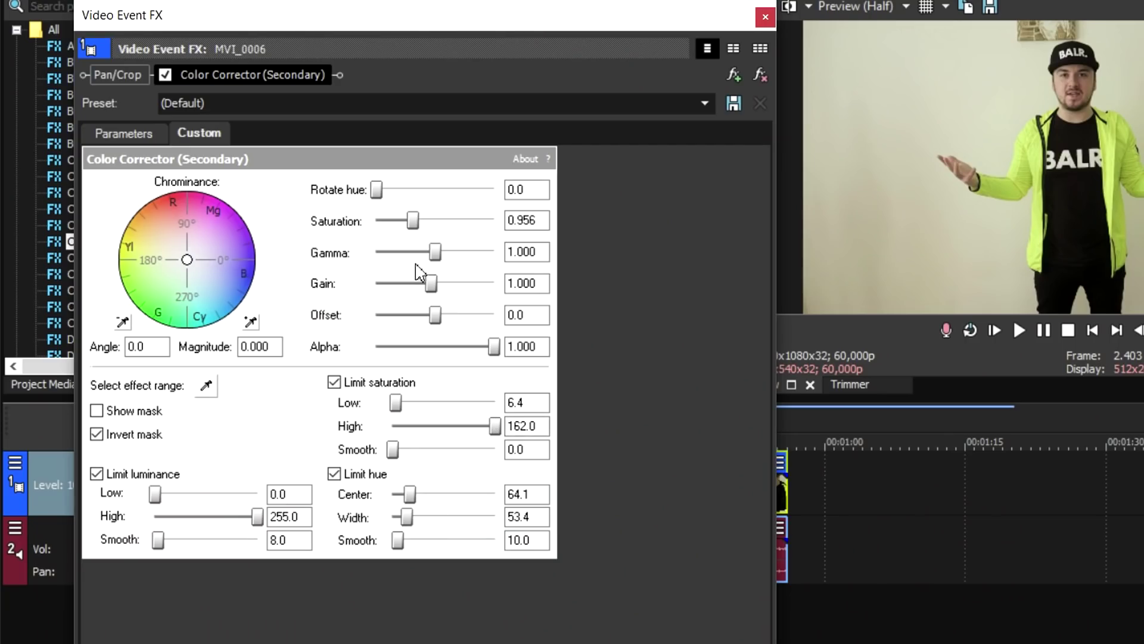
Step: Set saturation to 0 and centre the hue range at 210.2 on the jacket, saturation maximum 70.5
left_click_drag(412, 220, 376, 220)
left_click_drag(413, 497, 416, 527)
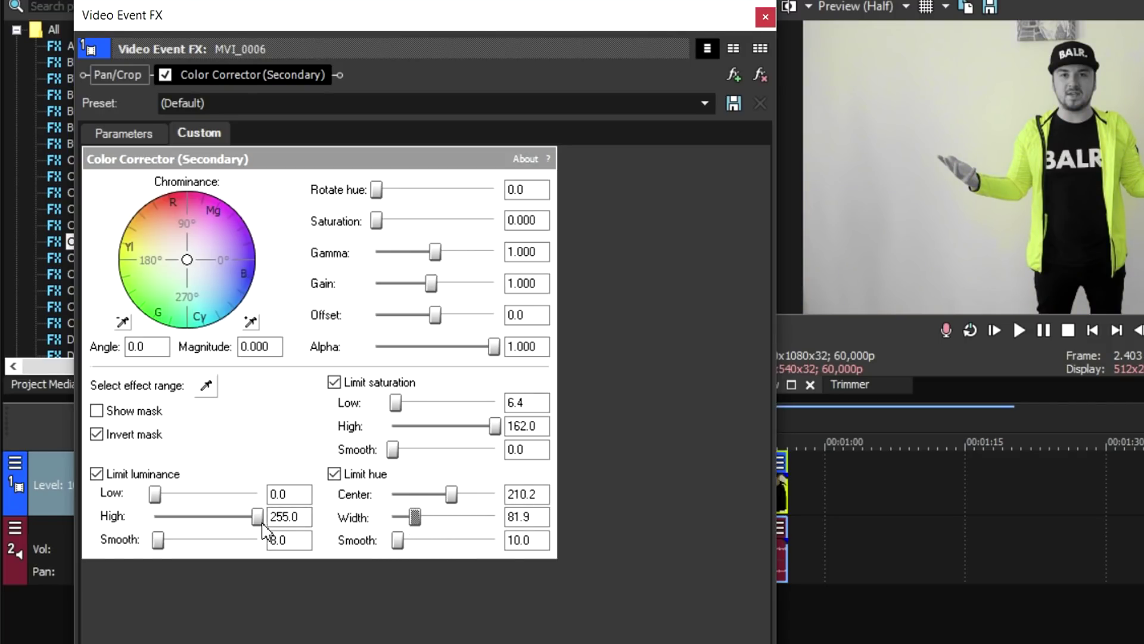
left_click_drag(260, 517, 281, 527)
mouse_move(414, 517)
left_mouse_down()
mouse_move(429, 519)
mouse_move(401, 519)
mouse_move(422, 527)
left_mouse_up()
left_click_drag(494, 426, 406, 404)
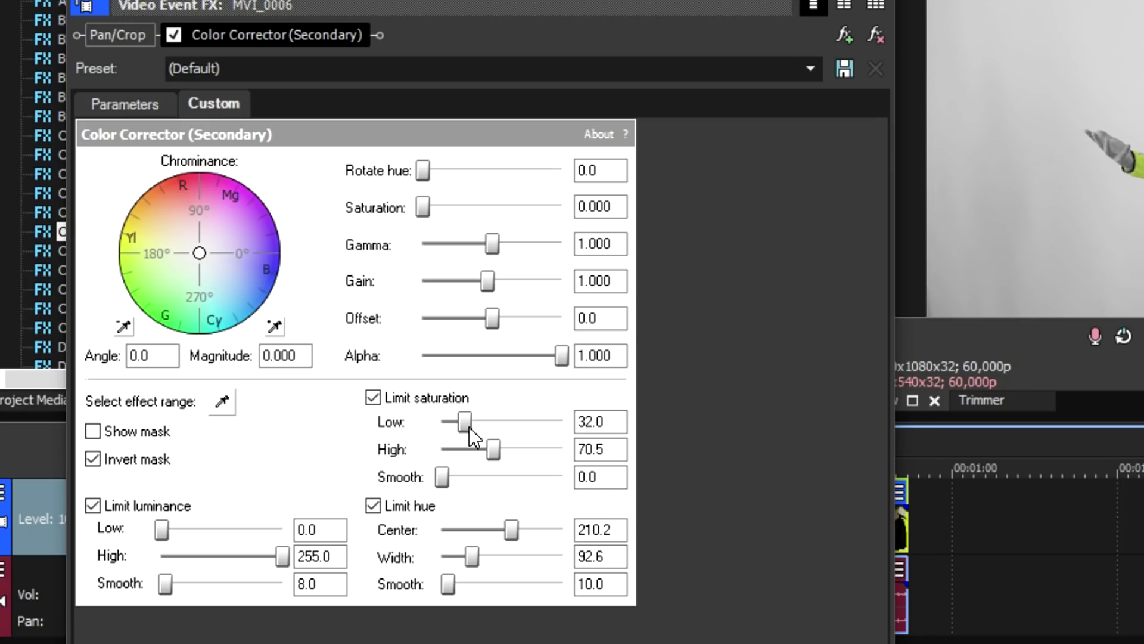
Step: Set the Limit saturation Low value to 28.8, keeping High at 70.5
left_click_drag(469, 427, 468, 429)
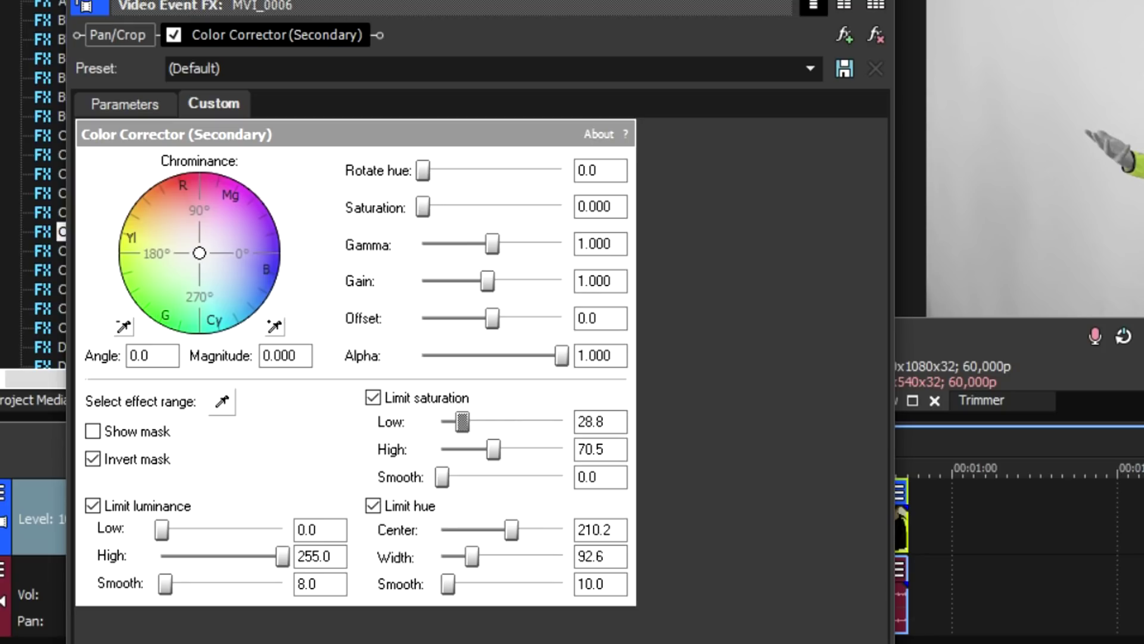